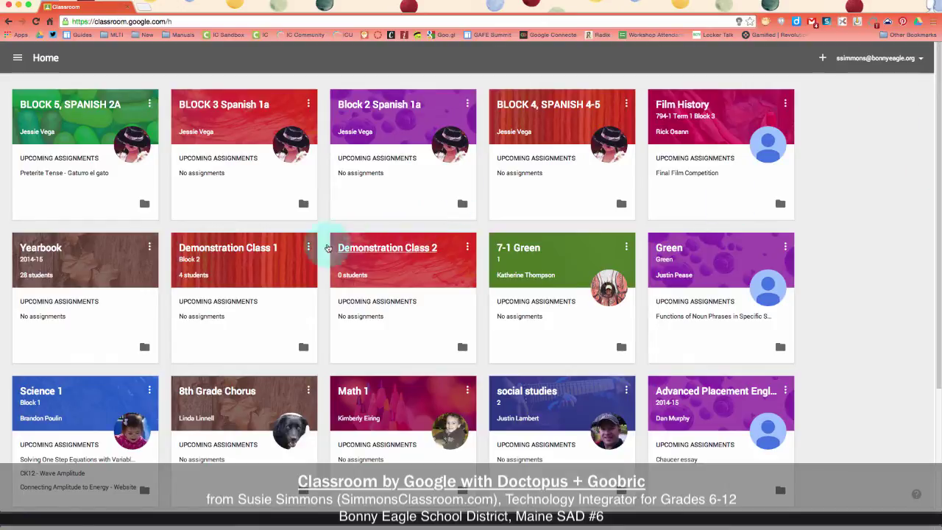
pyautogui.click(234, 250)
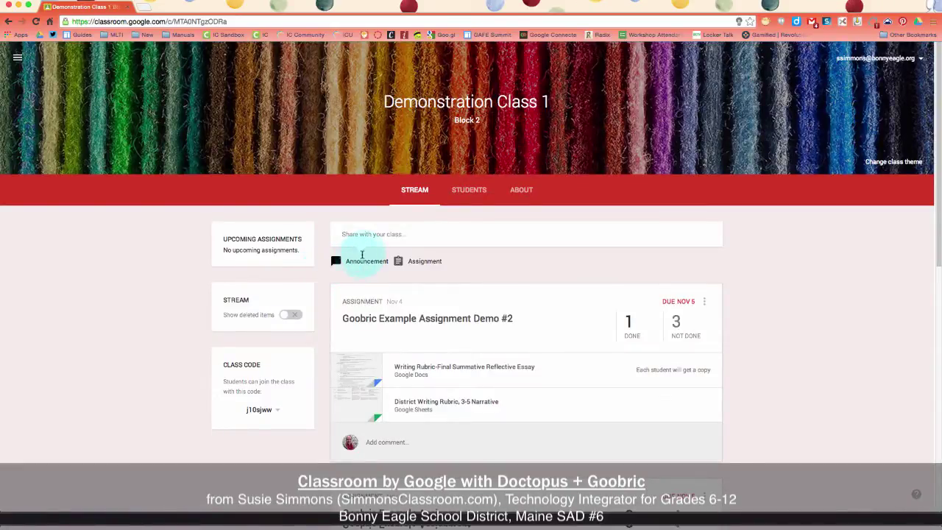
pyautogui.click(381, 233)
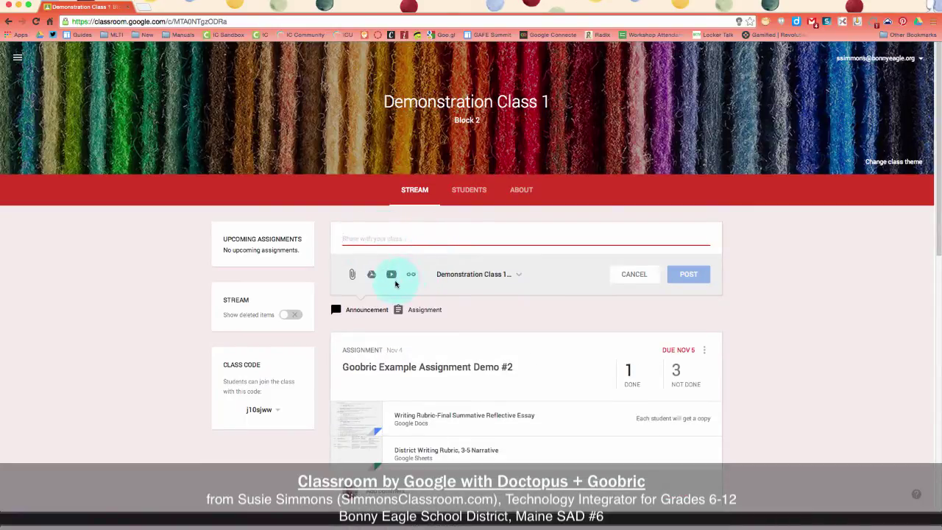
pyautogui.click(512, 309)
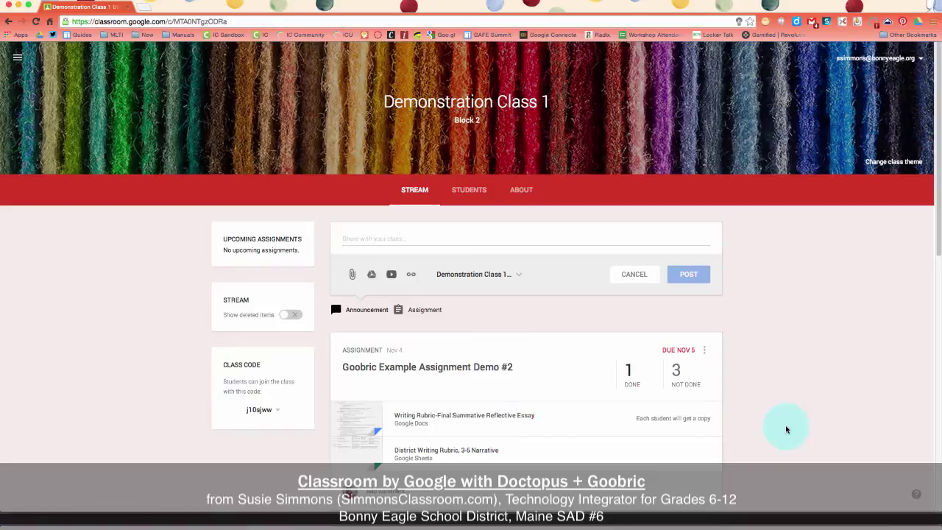
pyautogui.scroll(-1, 786, 430)
pyautogui.scroll(-1, 784, 430)
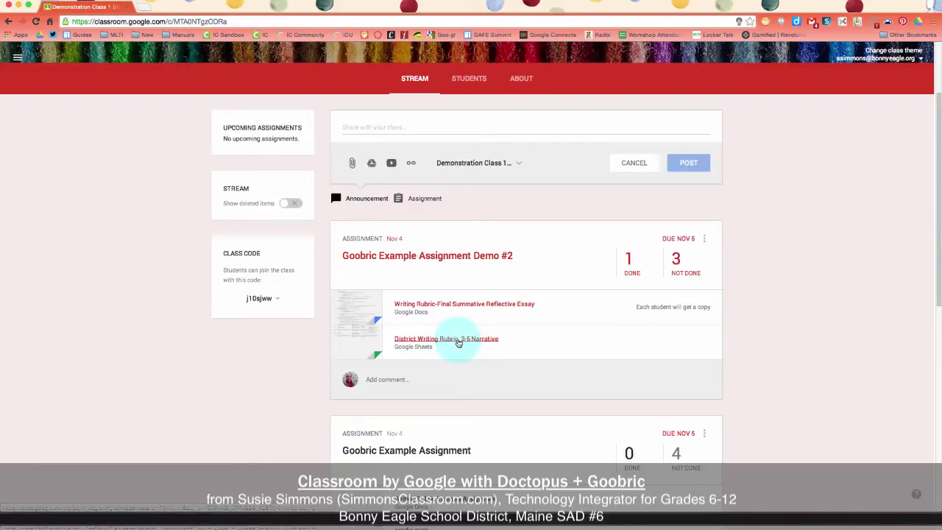
pyautogui.click(457, 342)
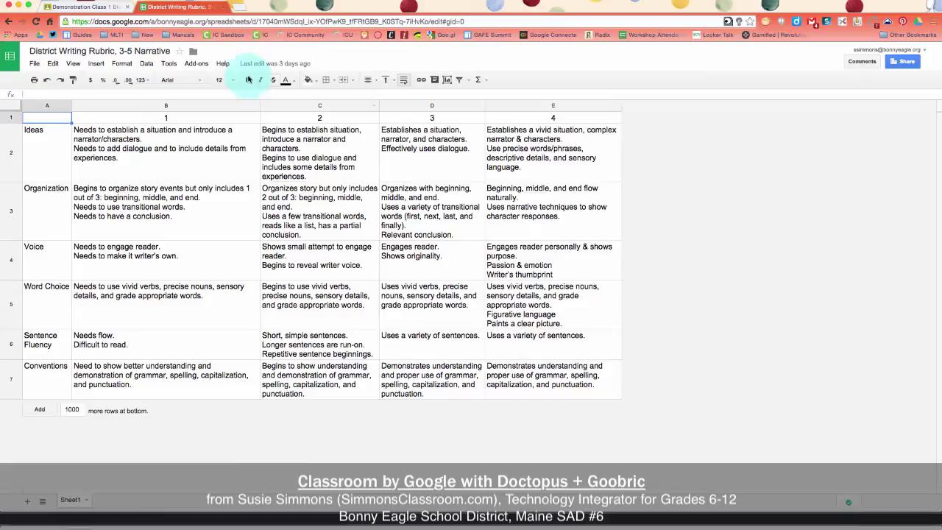
pyautogui.click(224, 7)
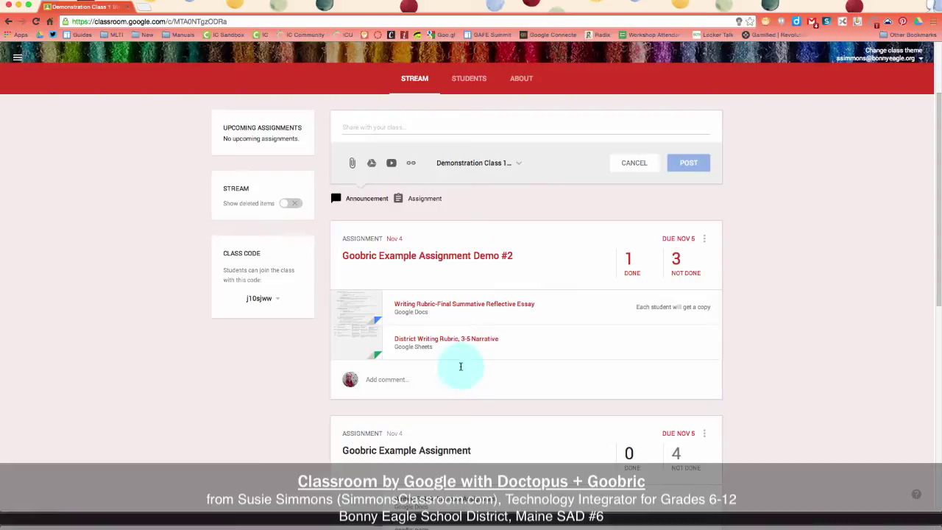
# - Open the Demonstration Class 1 Block 2 Drive folder from the class's ABOUT page
pyautogui.click(452, 259)
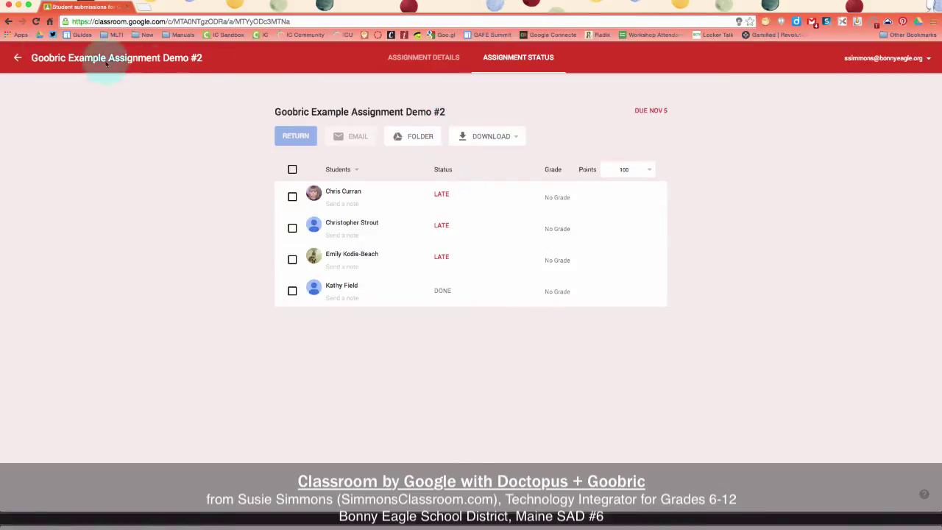
pyautogui.click(18, 59)
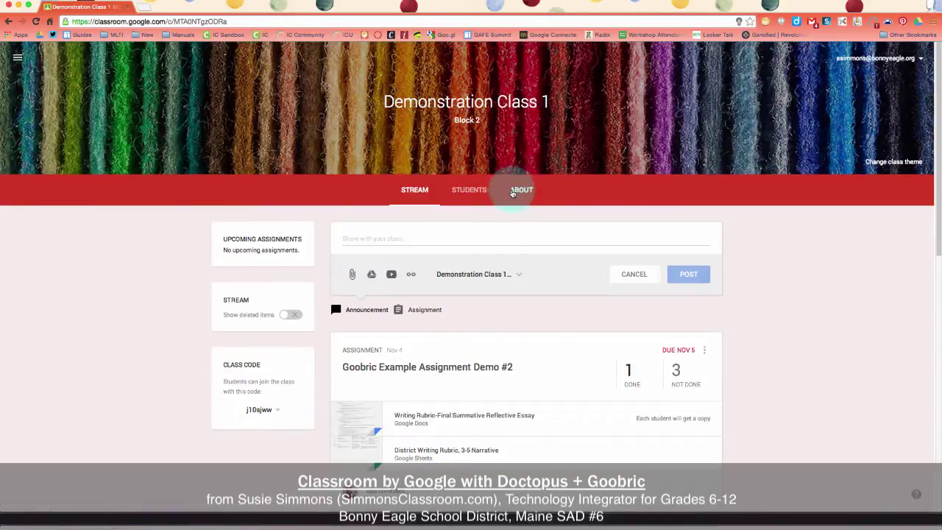
pyautogui.click(520, 191)
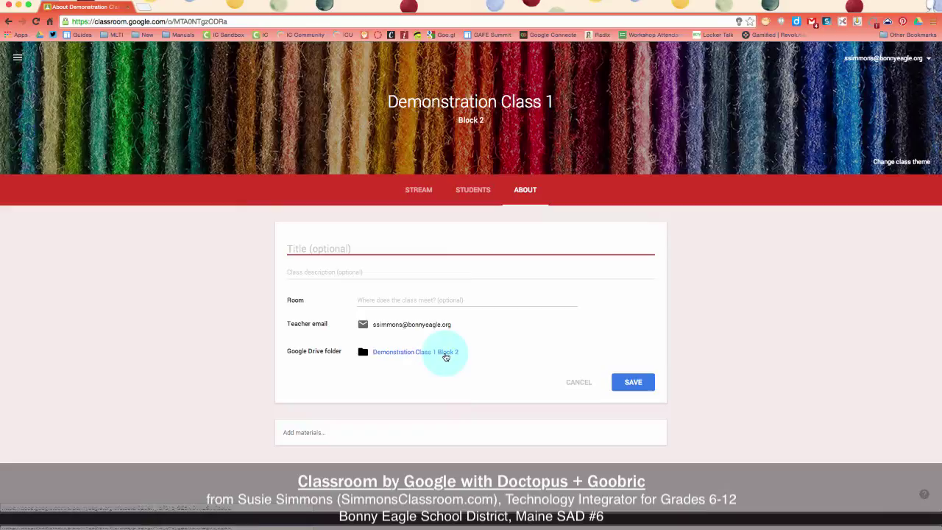
pyautogui.click(445, 353)
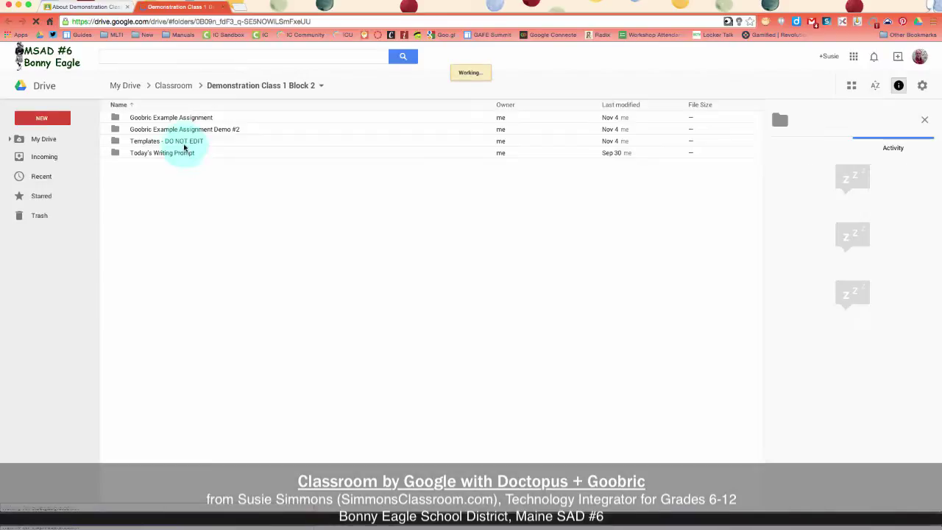
# - Enter the Goobric Example Assignment Demo #2 folder and create a blank Google Sheets file there
pyautogui.click(160, 131)
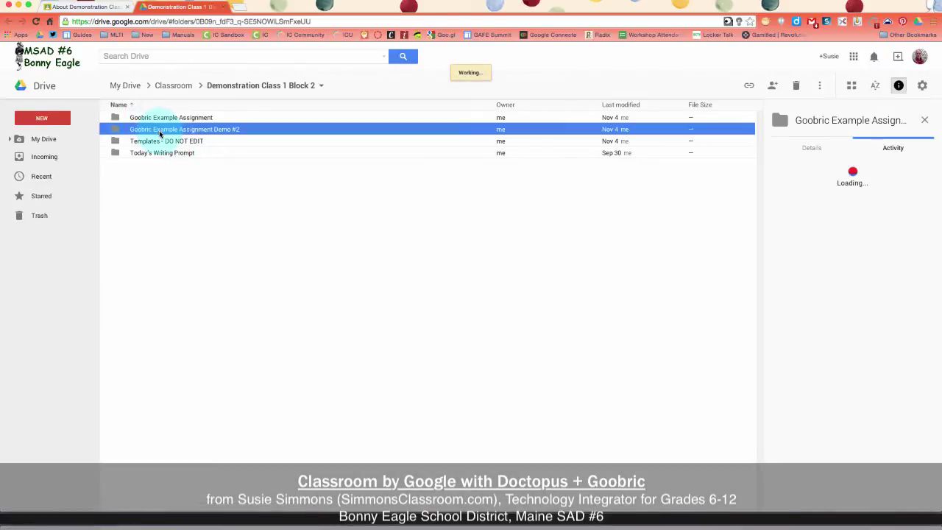
pyautogui.doubleClick(159, 131)
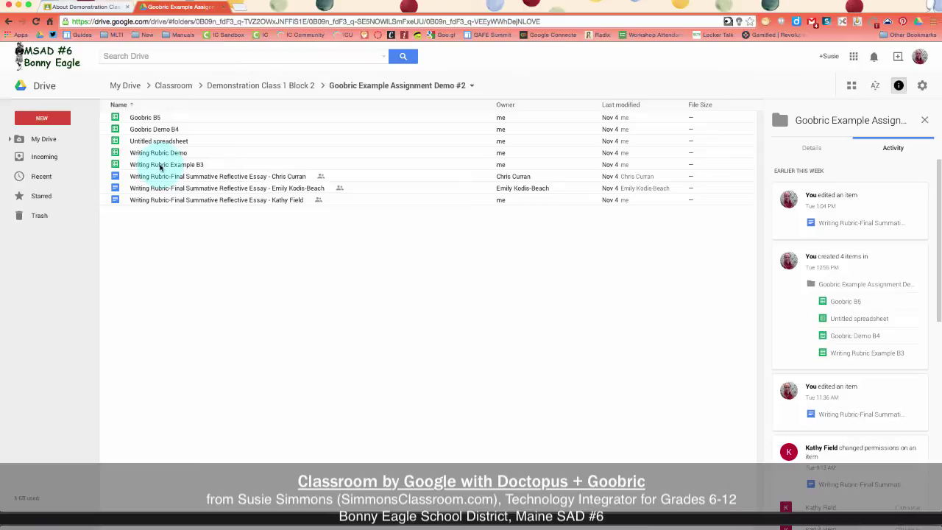
pyautogui.click(44, 119)
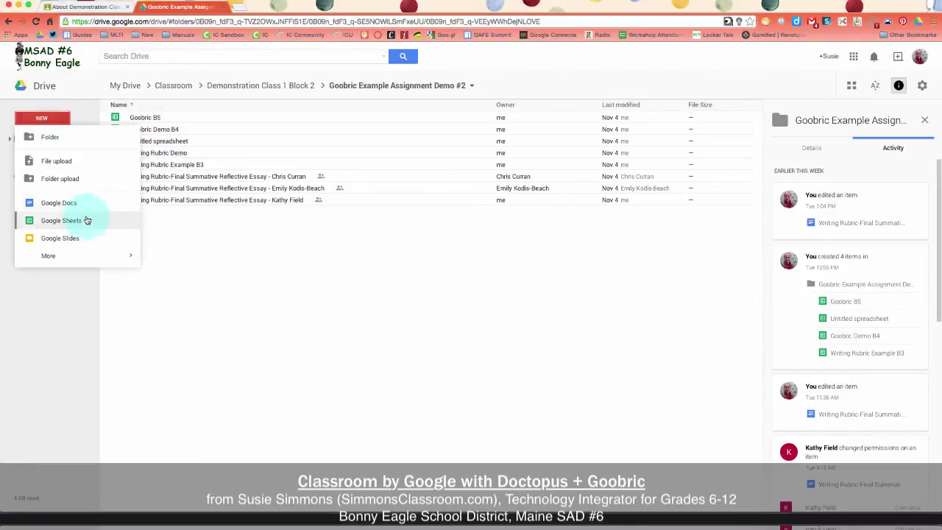
pyautogui.click(89, 226)
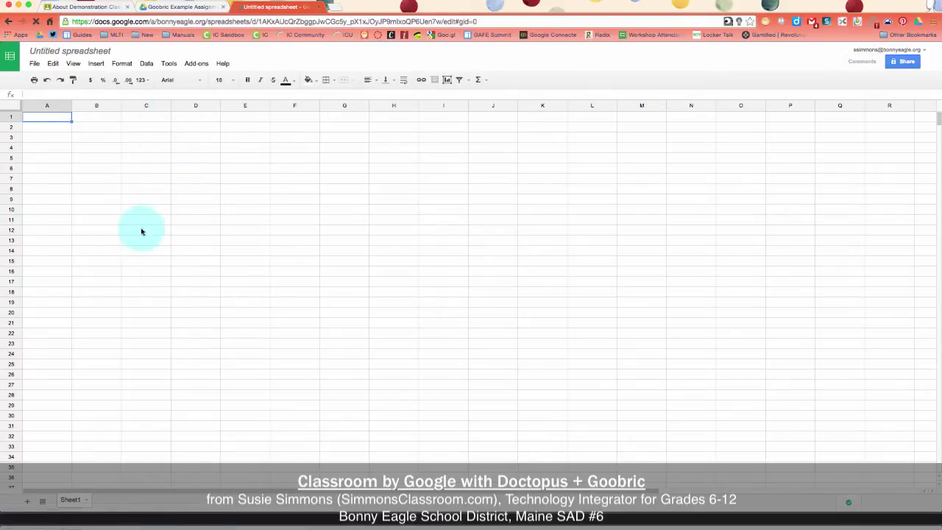
# - Rename the Untitled spreadsheet to 'Goobric + Classroom Demonstration'
pyautogui.click(192, 4)
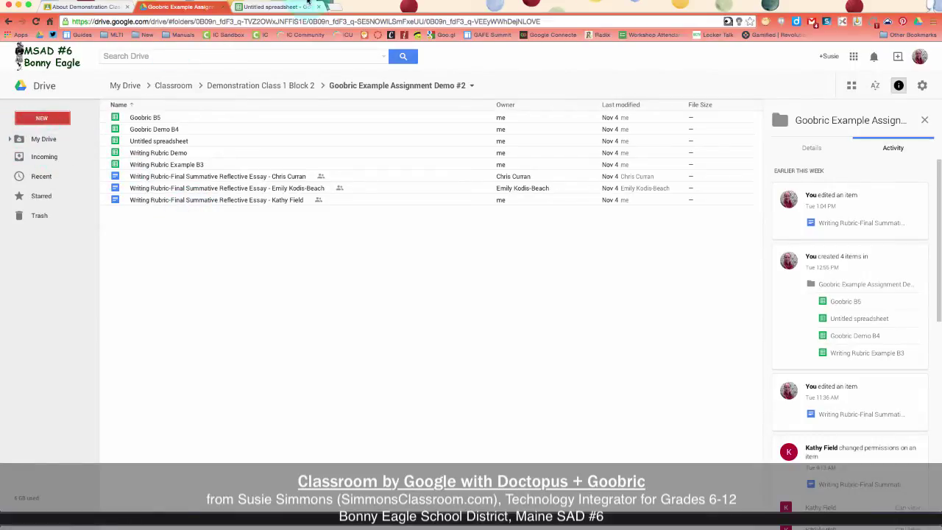
pyautogui.click(292, 9)
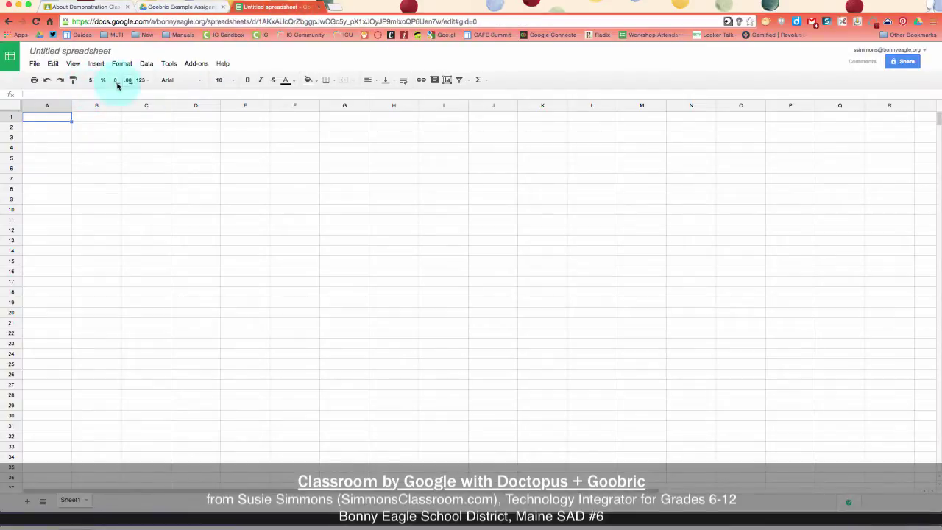
pyautogui.click(99, 53)
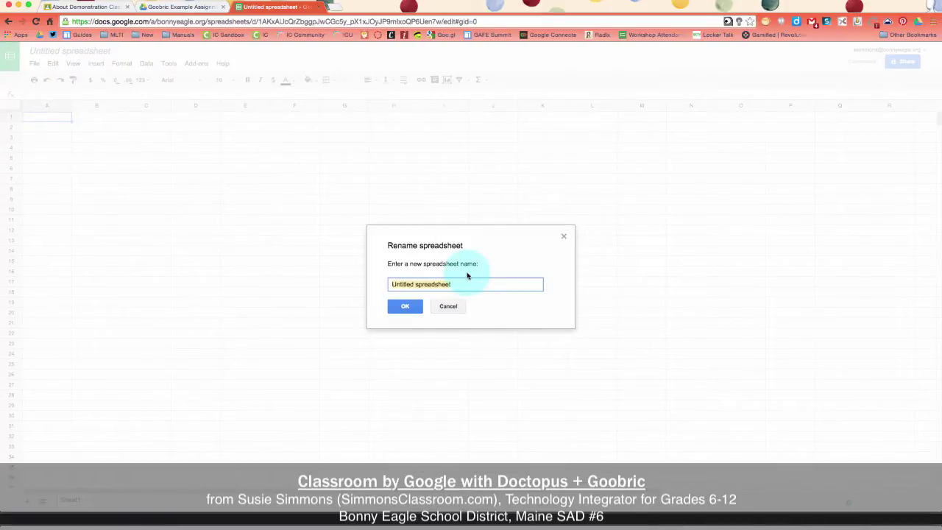
pyautogui.write('Goobric + Classroom Demonstratio')
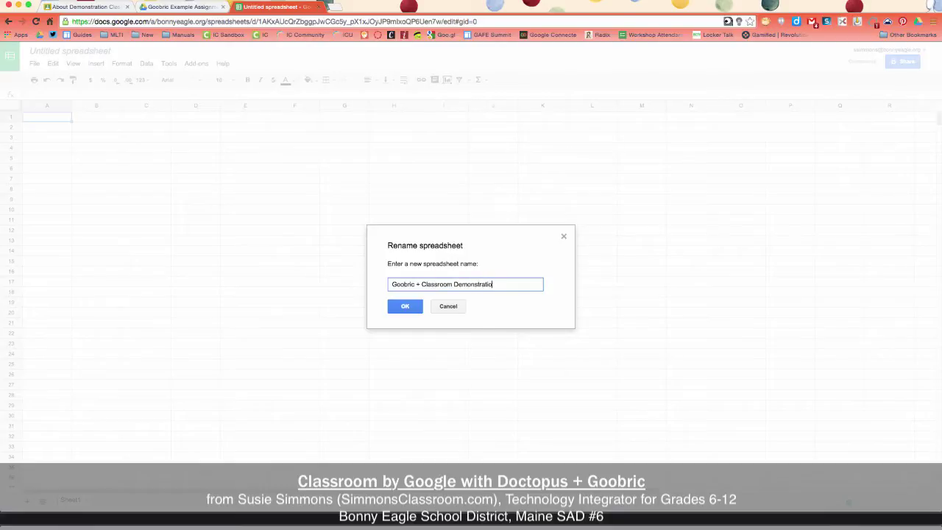
pyautogui.write('n')
pyautogui.press('Return')
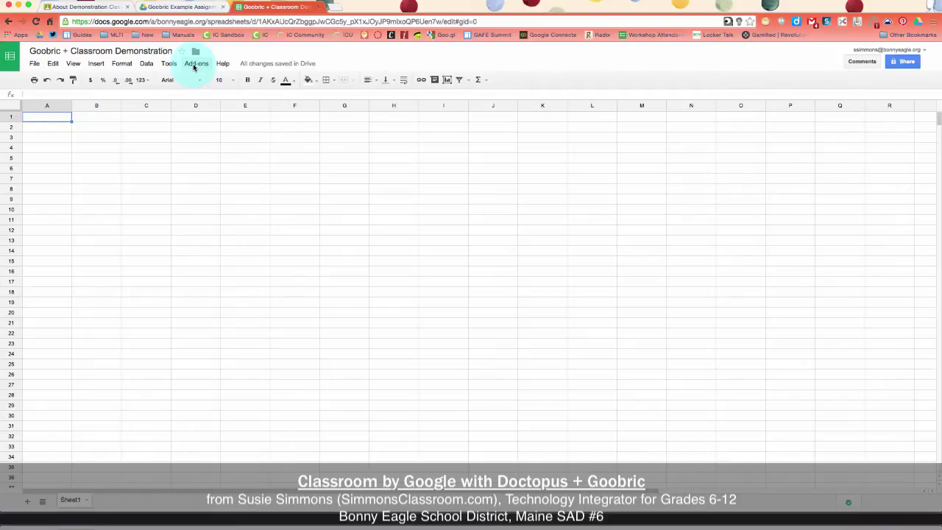
# - Confirm in the add-on store that Doctopus already shows MANAGE, then close the store
pyautogui.click(195, 65)
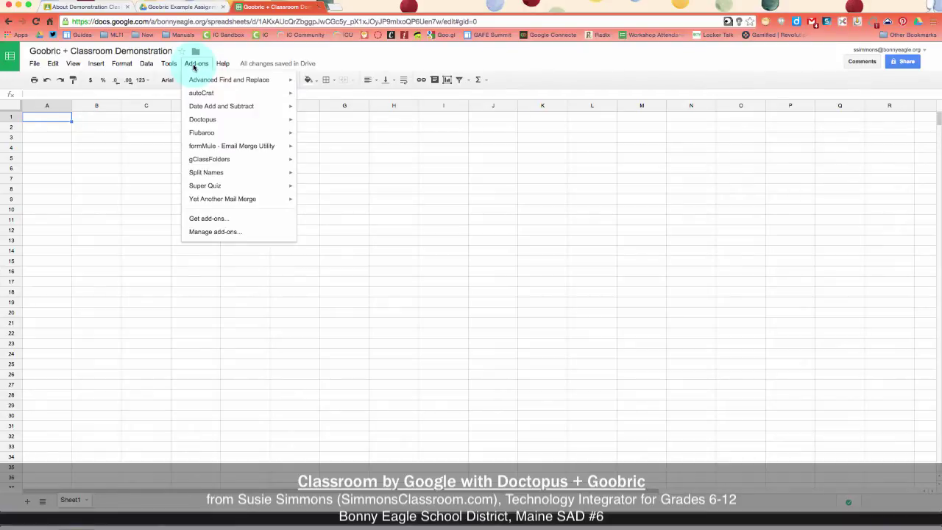
pyautogui.click(246, 221)
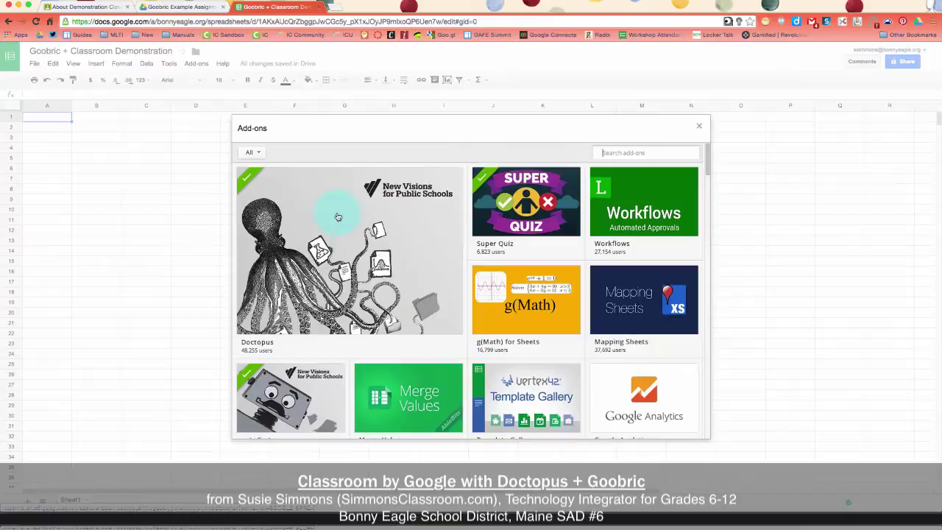
pyautogui.moveTo(351, 307)
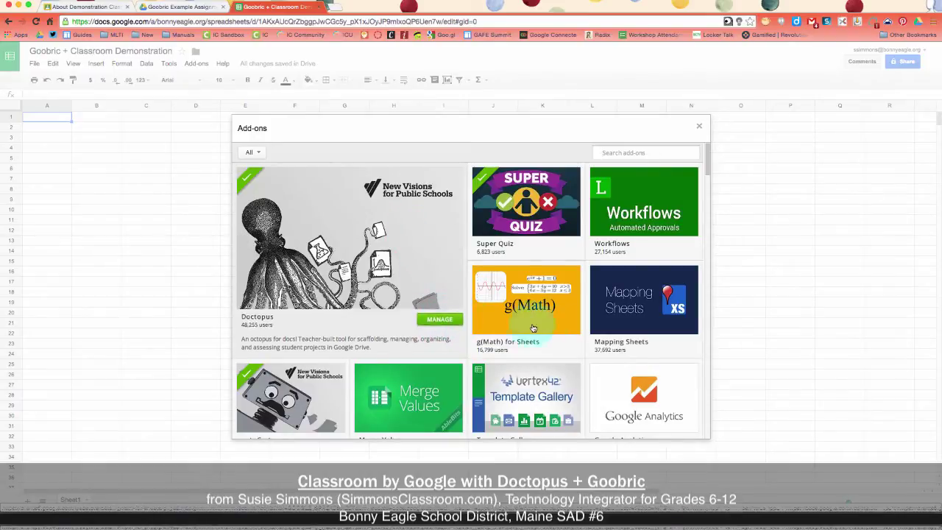
pyautogui.moveTo(550, 330)
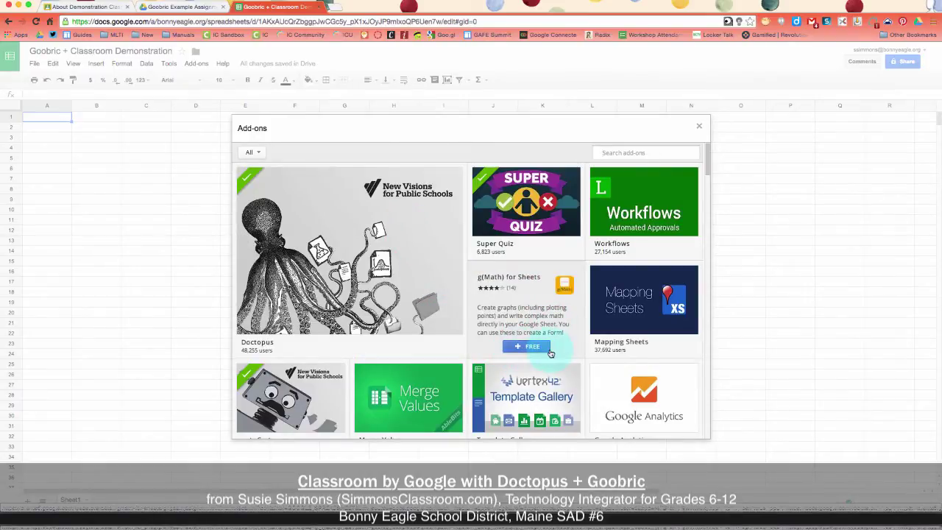
pyautogui.moveTo(445, 324)
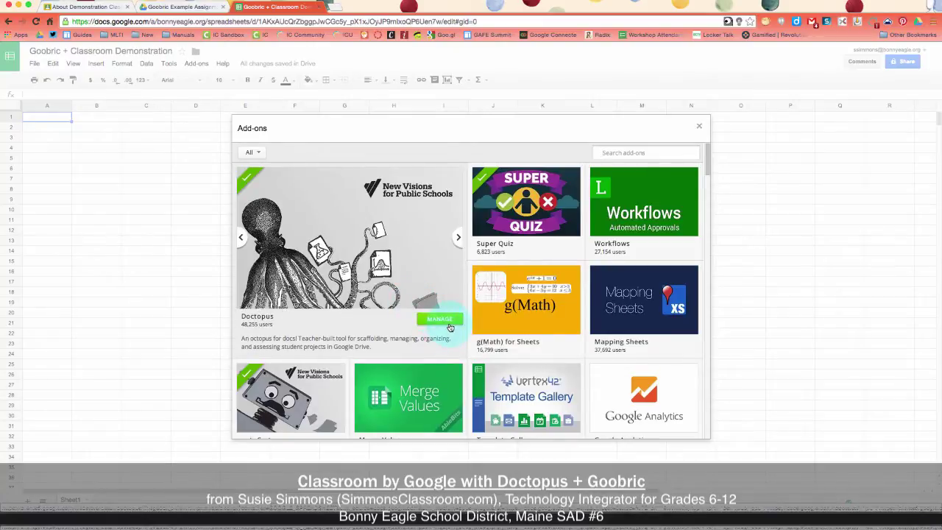
pyautogui.click(700, 128)
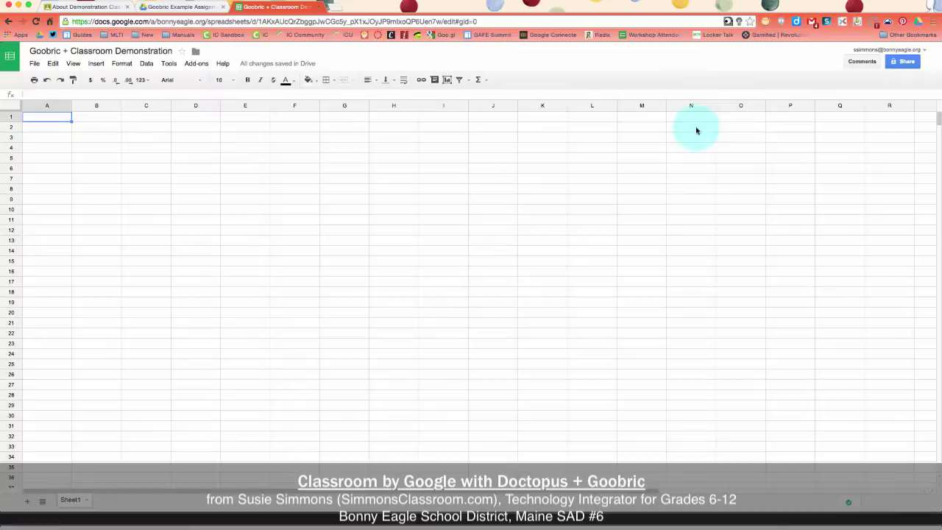
# - Launch Doctopus from the Add-ons menu to show its Select a Roster sidebar
pyautogui.click(200, 65)
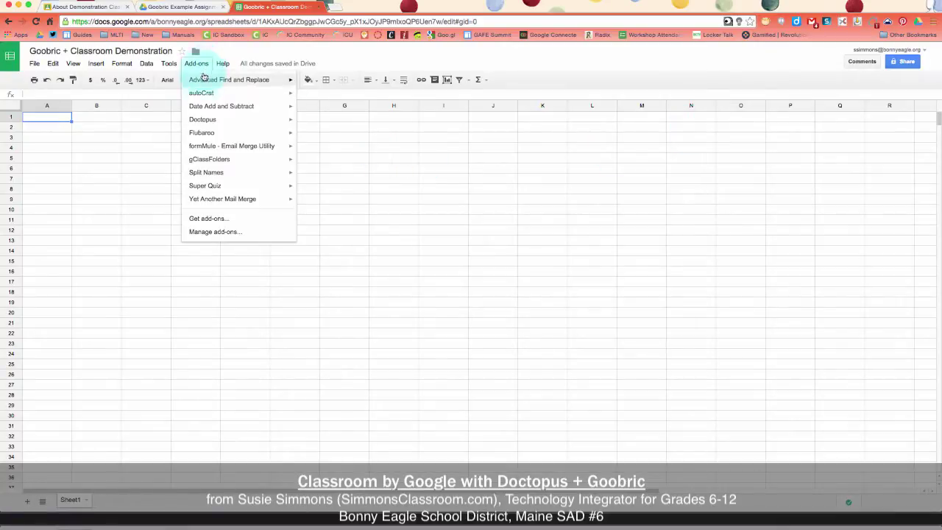
pyautogui.moveTo(246, 120)
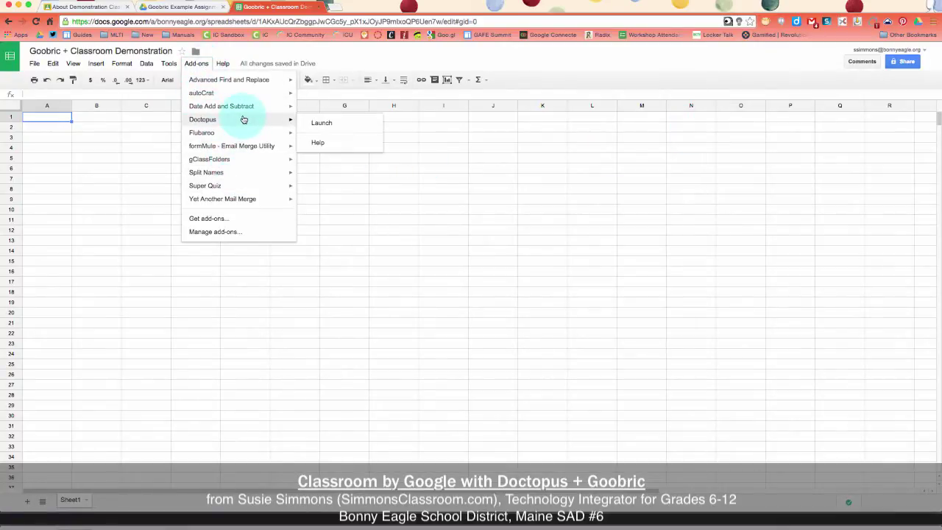
pyautogui.click(333, 123)
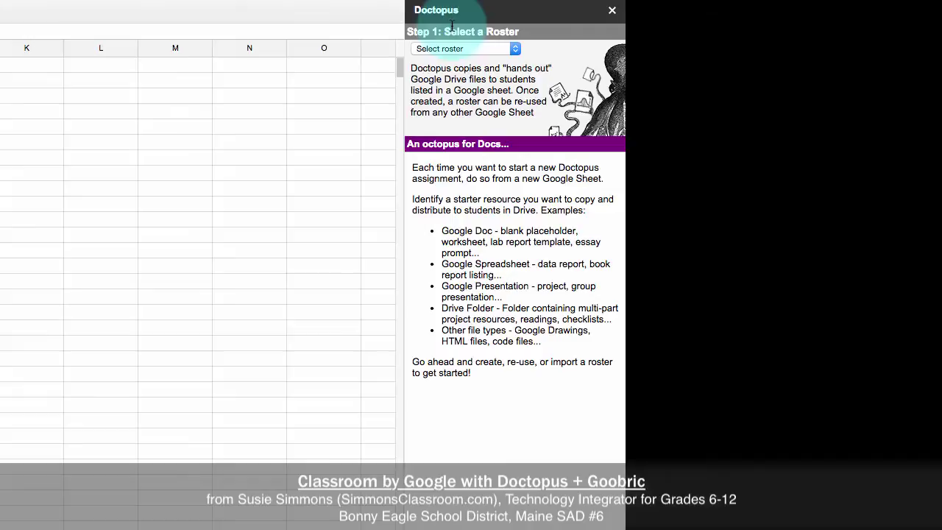
# - Ingest only turned-in files from Demonstration Class 1 Block 2's Goobric Example Assignment Demo #2
pyautogui.click(508, 48)
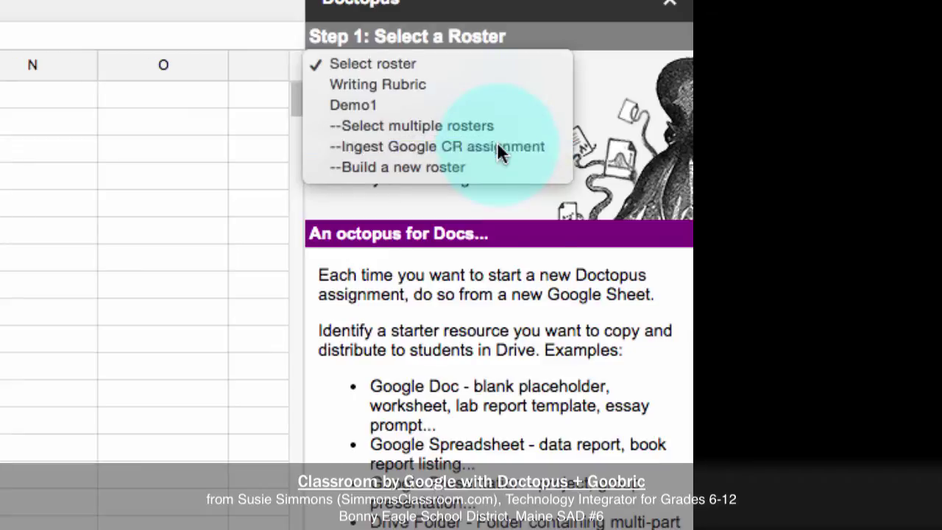
pyautogui.click(498, 149)
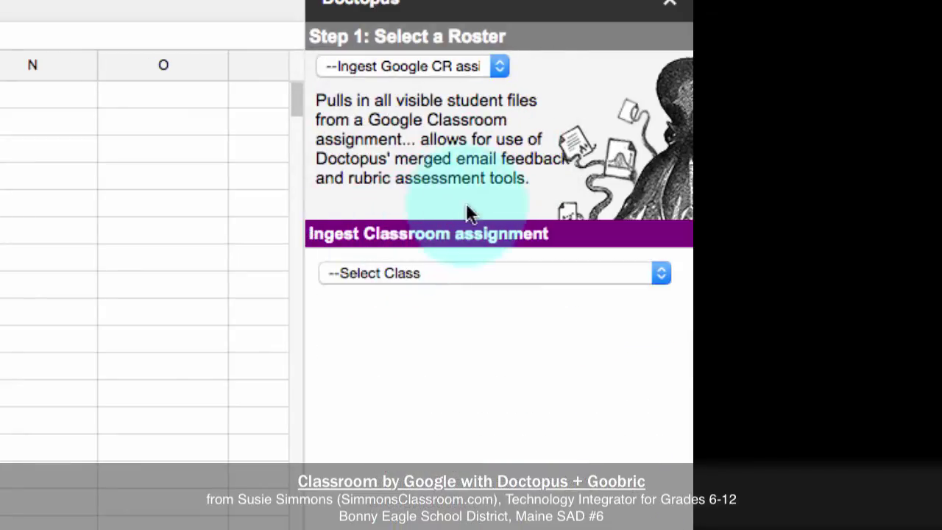
pyautogui.click(531, 277)
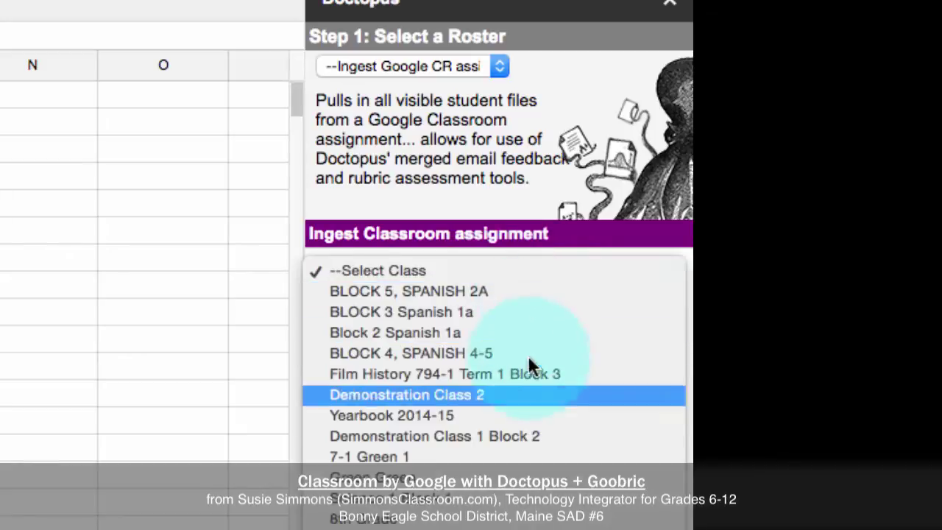
pyautogui.click(507, 434)
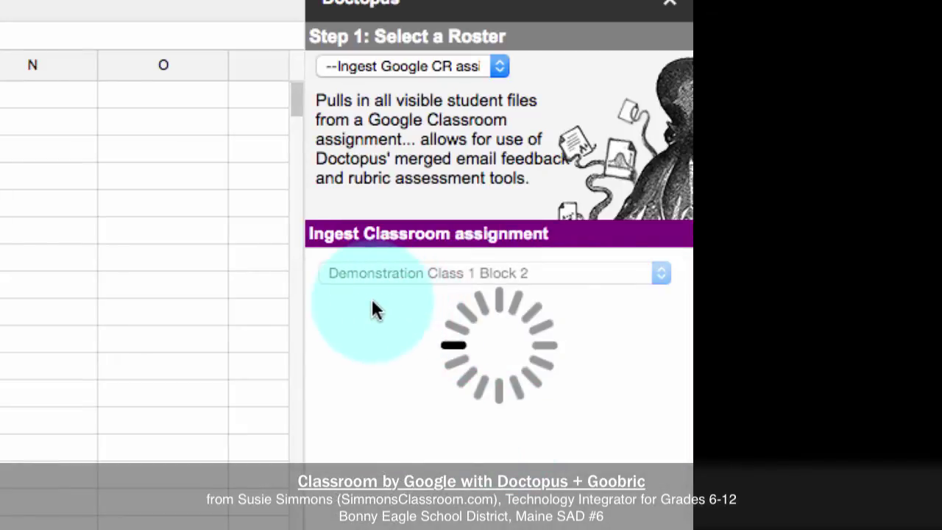
pyautogui.click(375, 315)
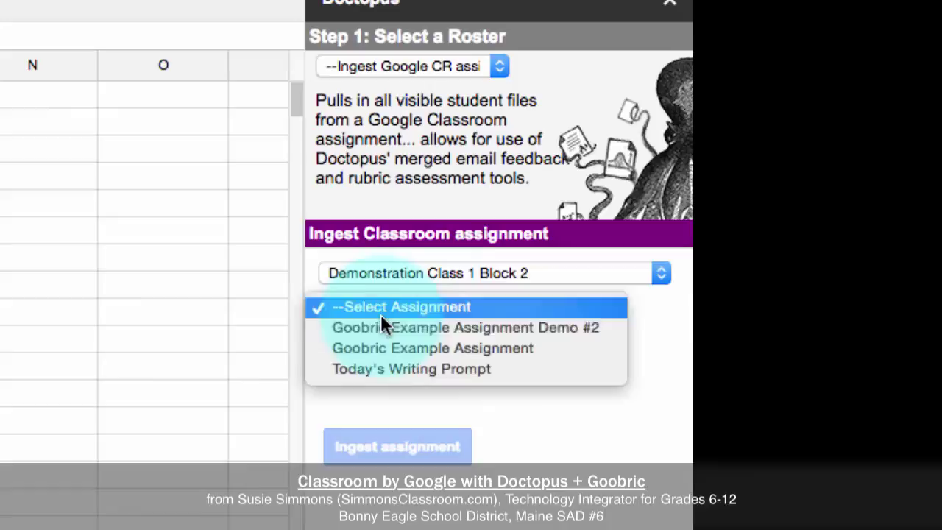
pyautogui.click(382, 328)
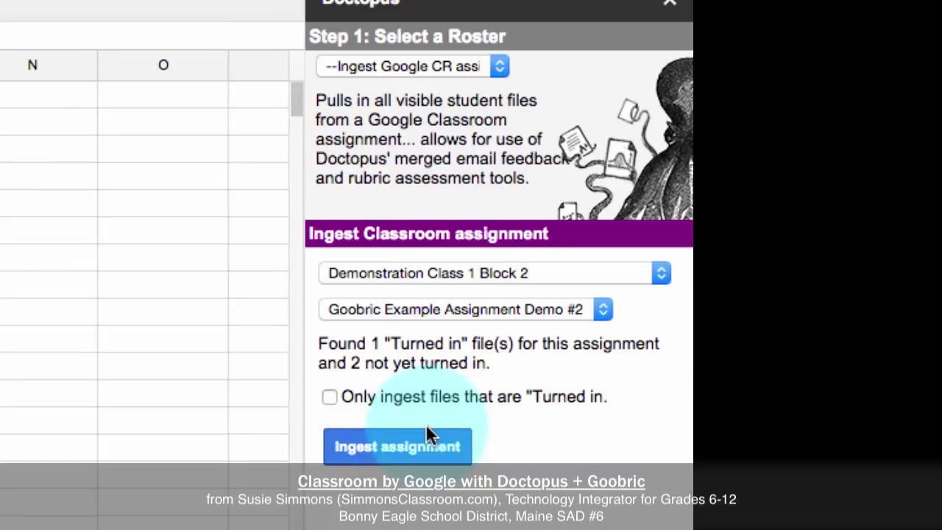
pyautogui.click(414, 391)
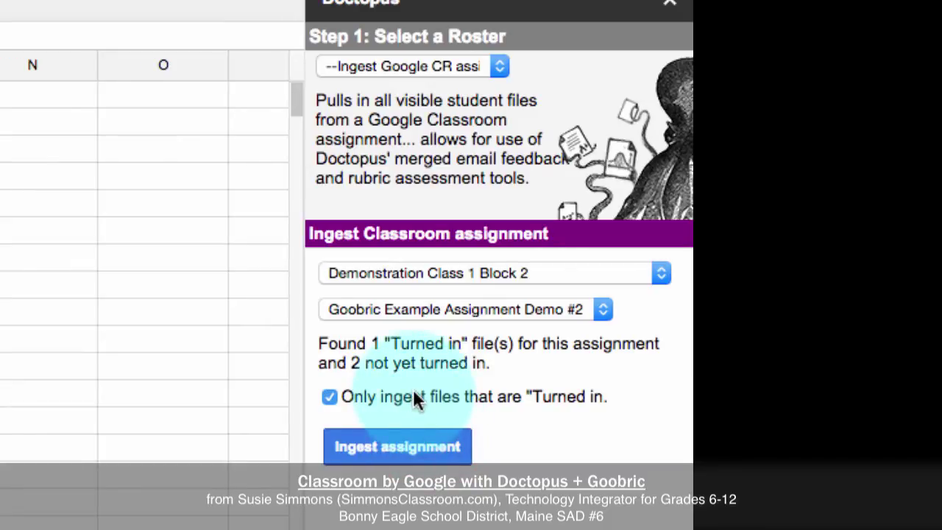
pyautogui.click(406, 444)
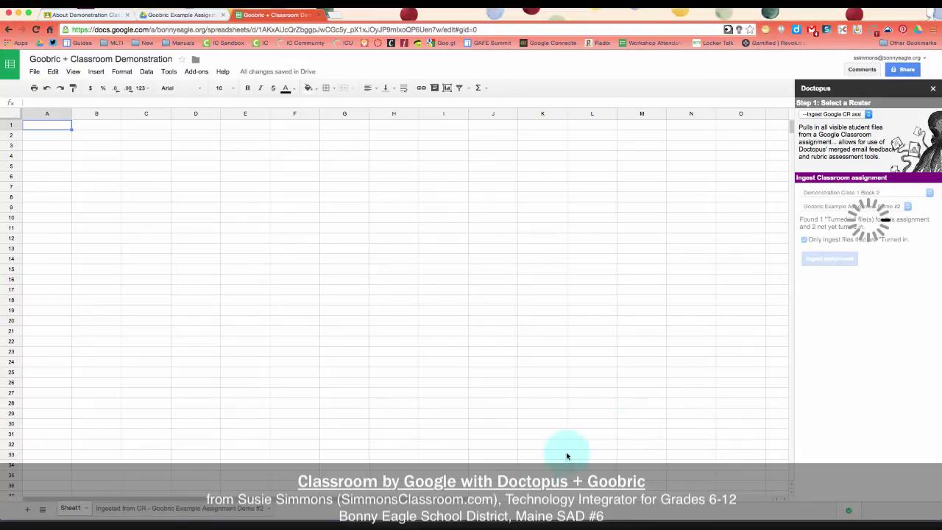
# - Switch to the 'Ingested from CR' sheet listing the single turned-in submission
pyautogui.click(114, 511)
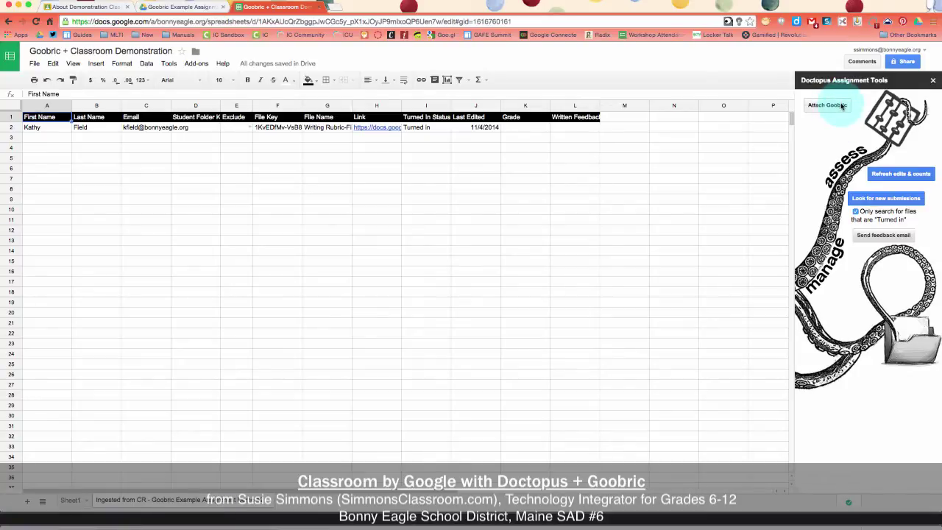
# - Open the Attach Goobric dialog from the Doctopus Assignment Tools sidebar
pyautogui.click(842, 105)
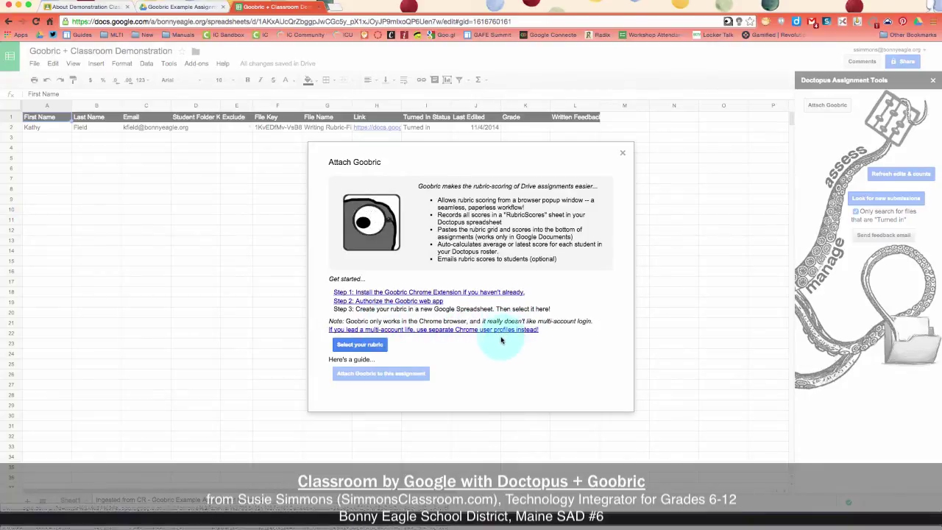
# - Search Drive for 'writ' and pick District Writing Rubric, 3-5 Narrative as the rubric
pyautogui.click(375, 345)
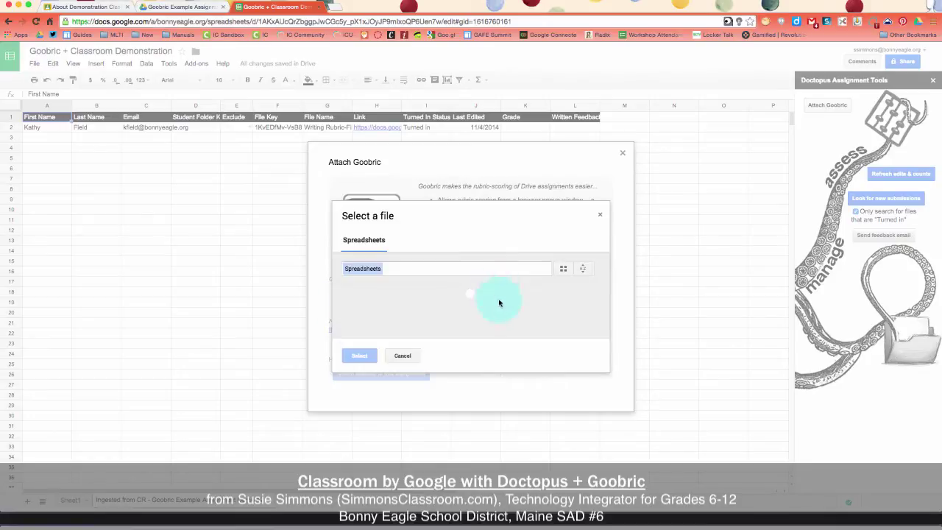
pyautogui.click(416, 268)
pyautogui.write('writing')
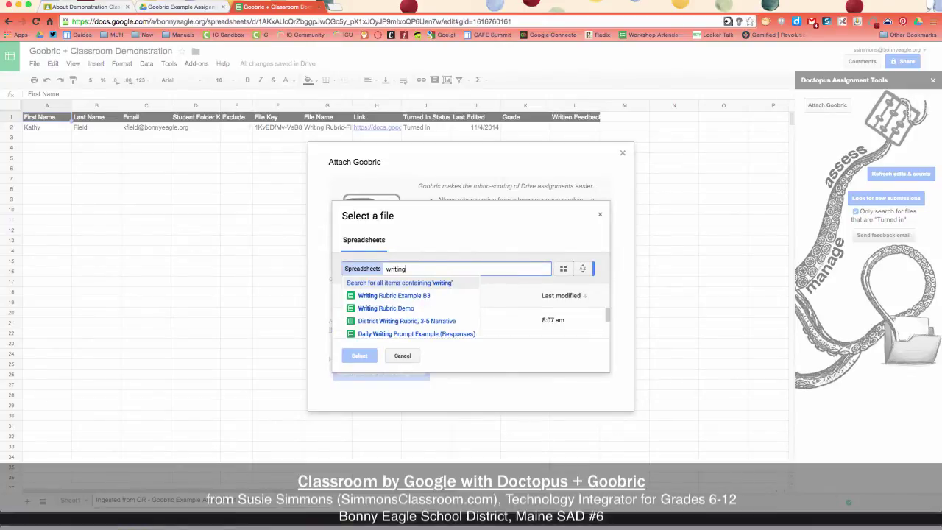
pyautogui.click(436, 322)
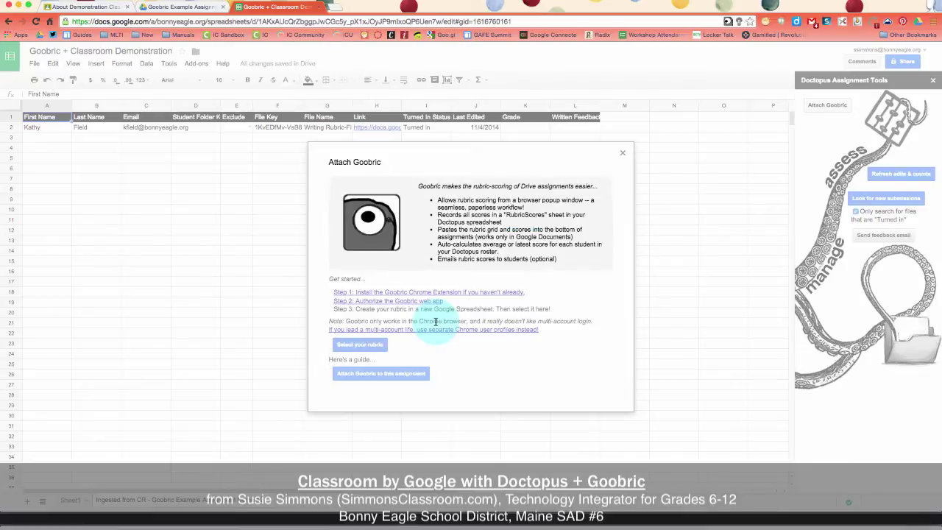
# - Preview the 3-5 Narrative rubric, attach it to the assignment, and close the Goobric dialog
pyautogui.click(404, 367)
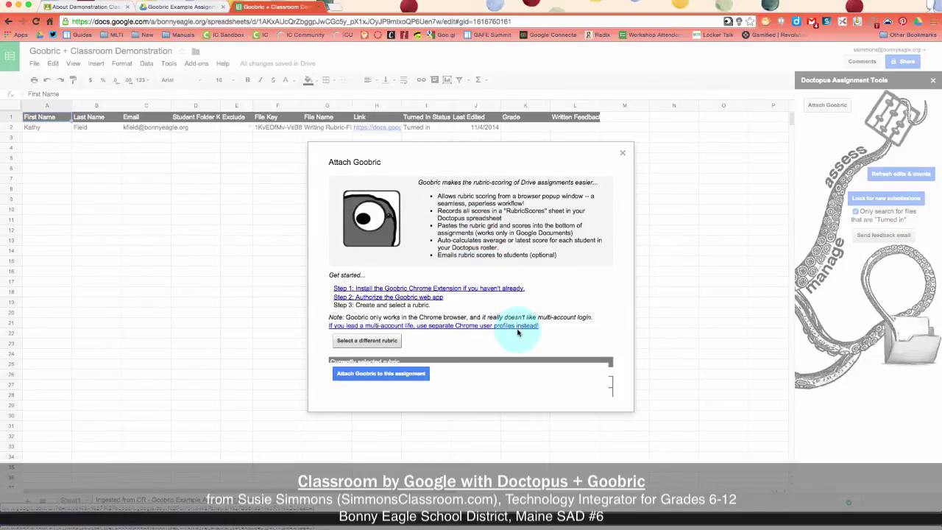
pyautogui.scroll(-10, 518, 332)
pyautogui.scroll(-3, 518, 332)
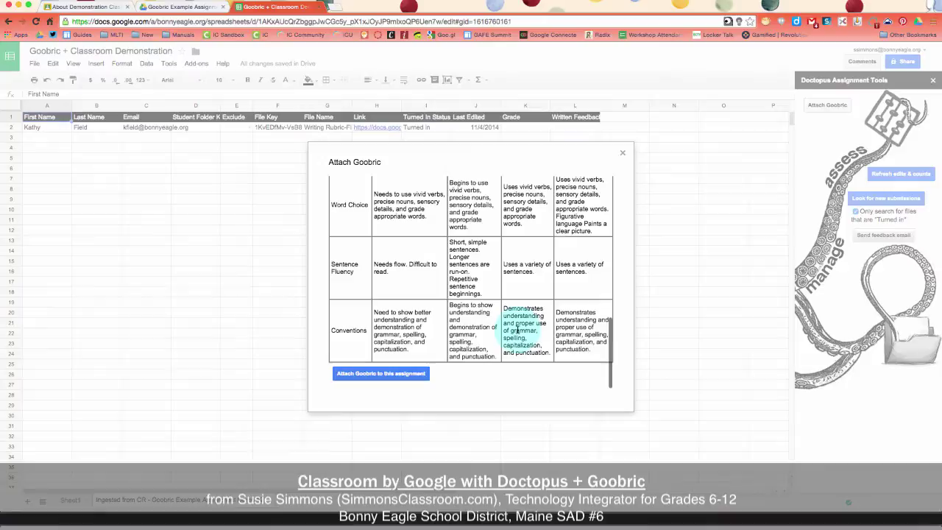
pyautogui.click(417, 376)
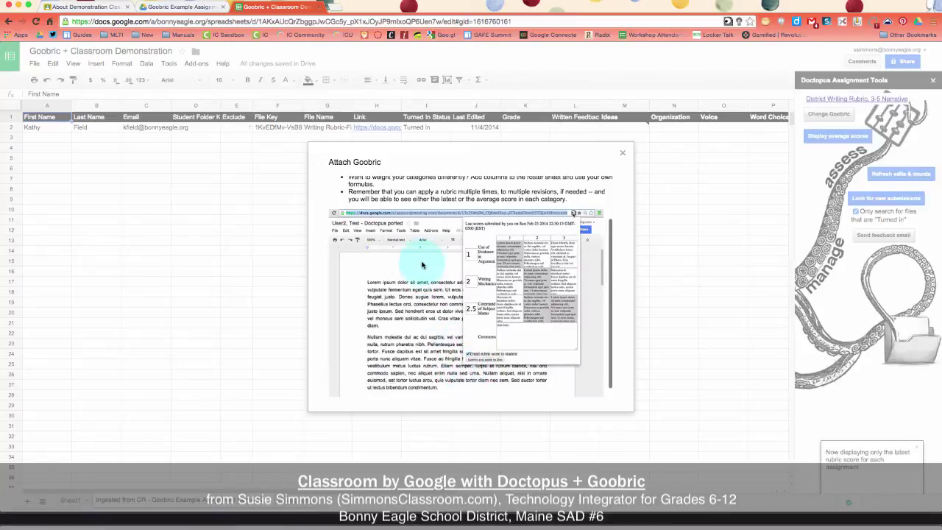
pyautogui.scroll(3, 423, 261)
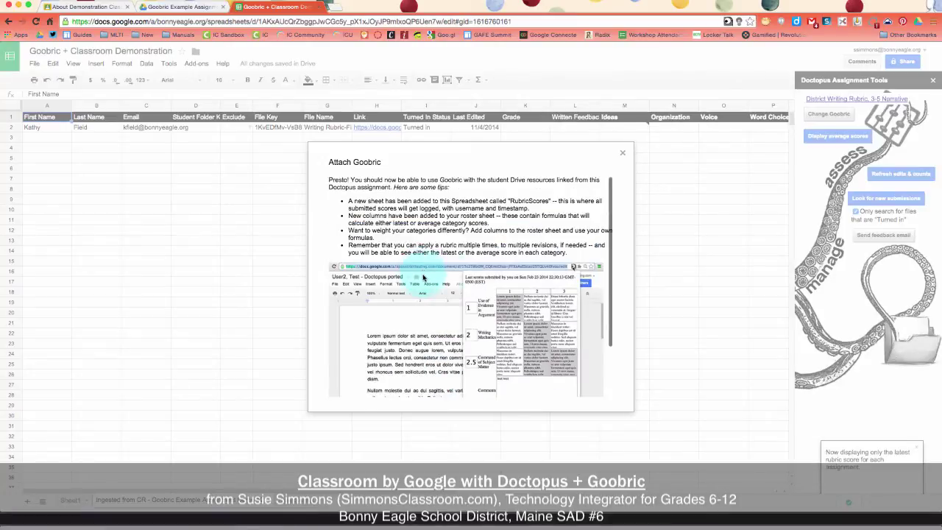
pyautogui.click(621, 153)
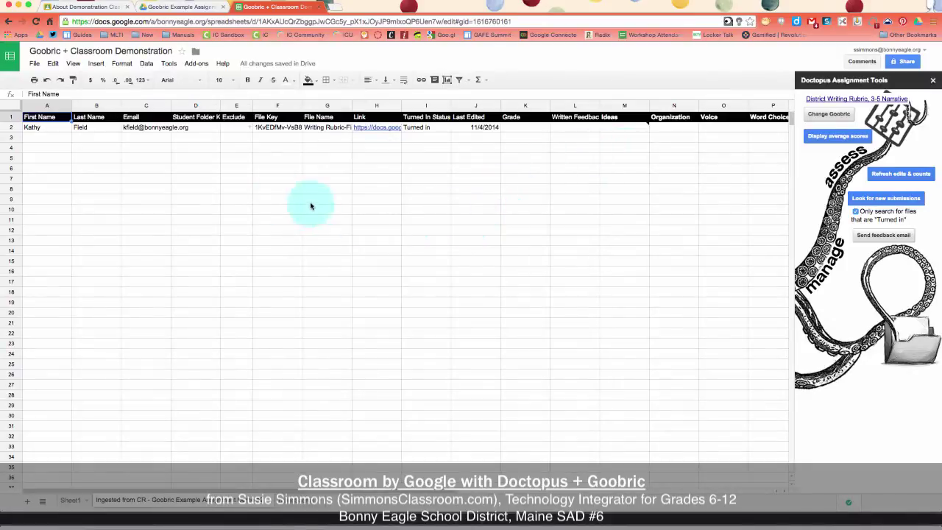
# - In Classroom, open the single Done submission's essay document from the class Stream
pyautogui.click(87, 7)
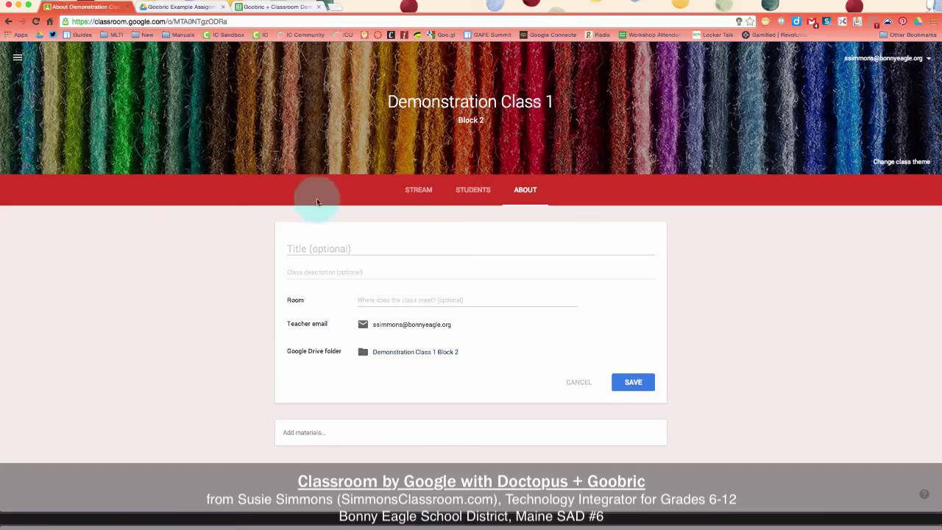
pyautogui.click(424, 187)
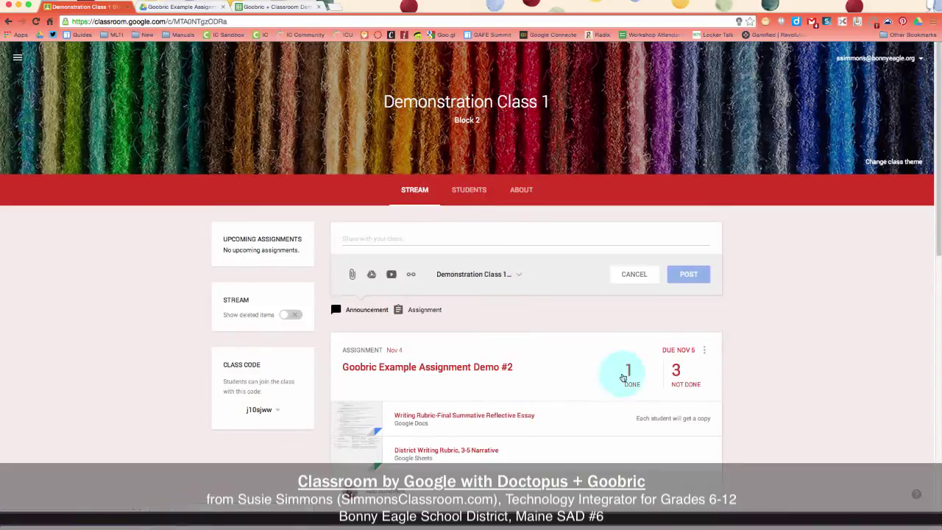
pyautogui.click(628, 370)
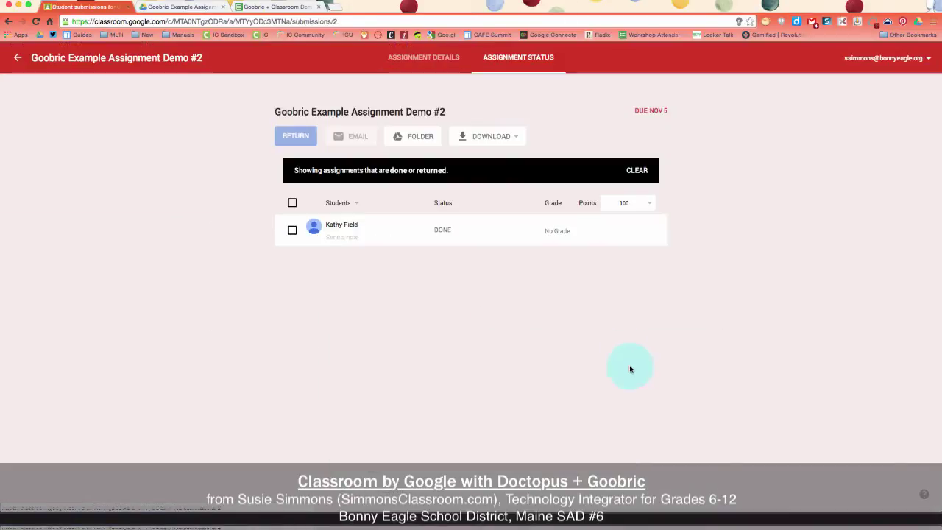
pyautogui.click(348, 227)
pyautogui.click(358, 271)
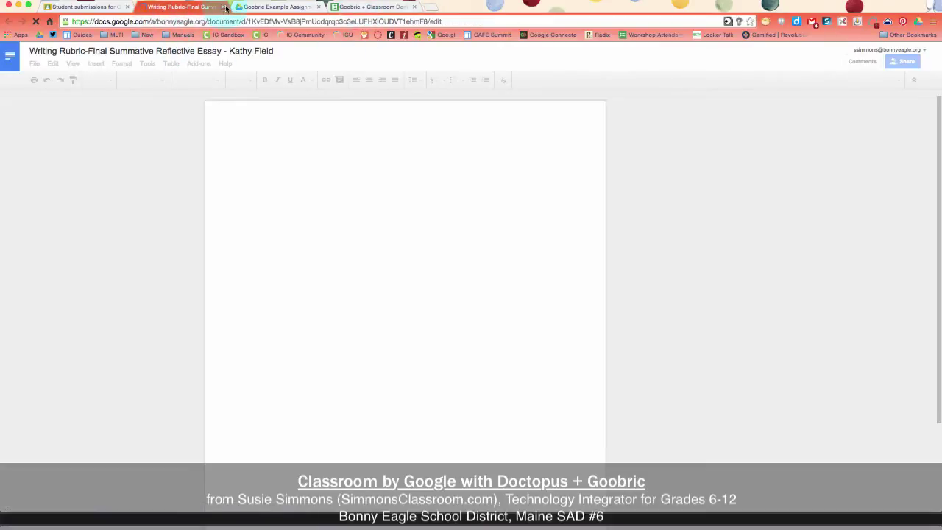
# - Close the essay and select the essay link in the roster's cell H2
pyautogui.click(225, 8)
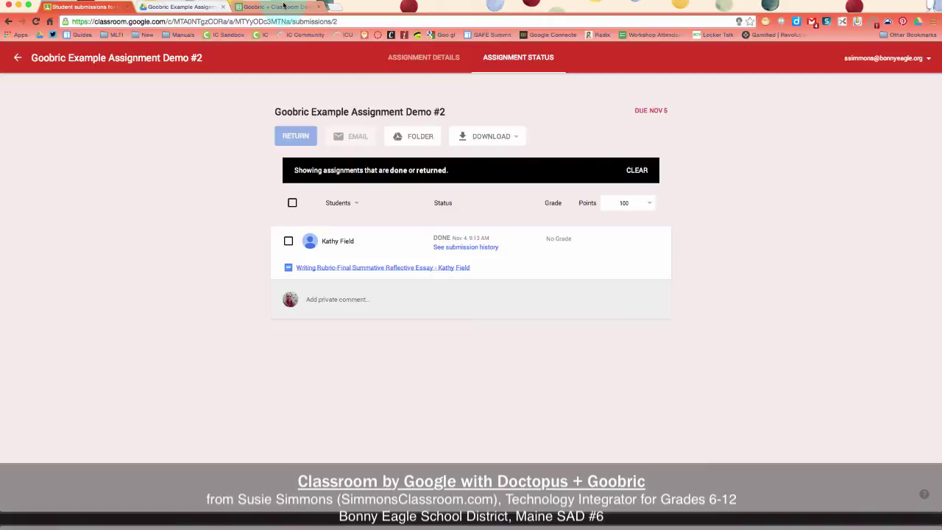
pyautogui.click(284, 5)
pyautogui.click(375, 128)
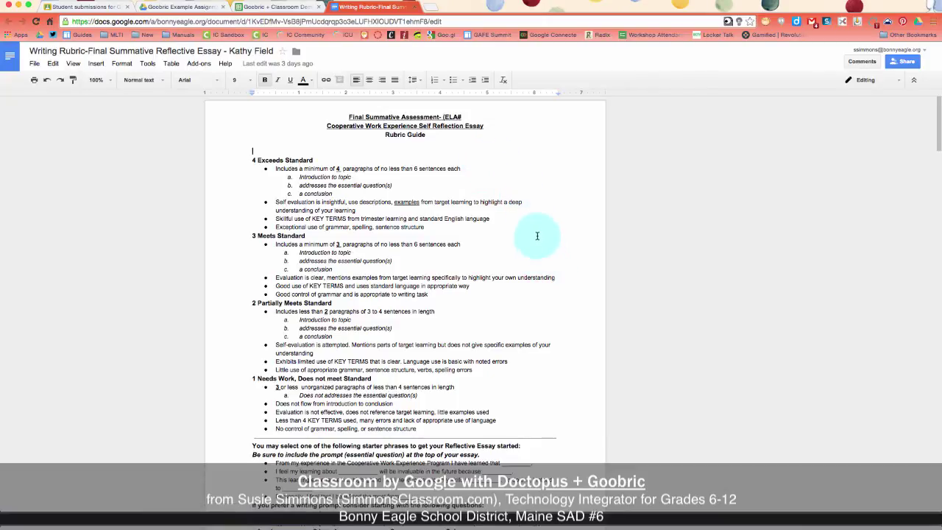
pyautogui.scroll(-1, 538, 236)
pyautogui.scroll(-4, 566, 309)
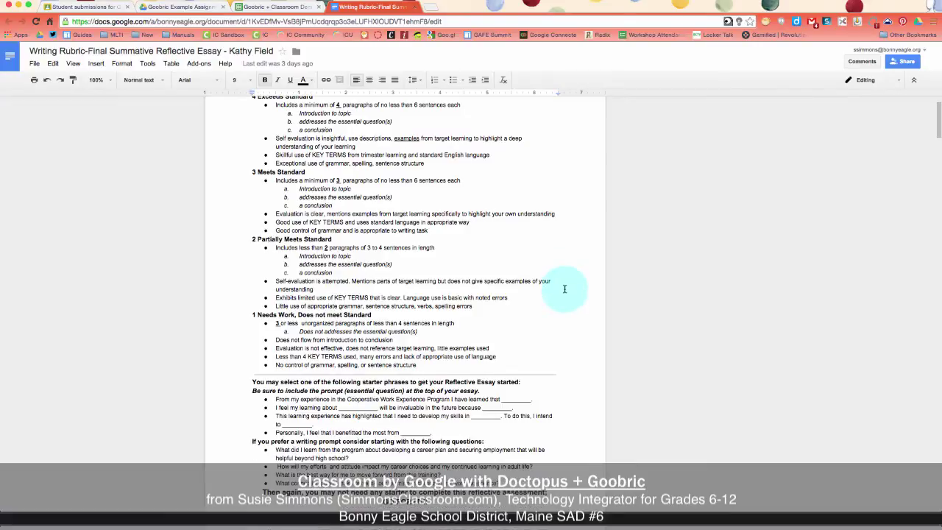
pyautogui.scroll(-10, 553, 289)
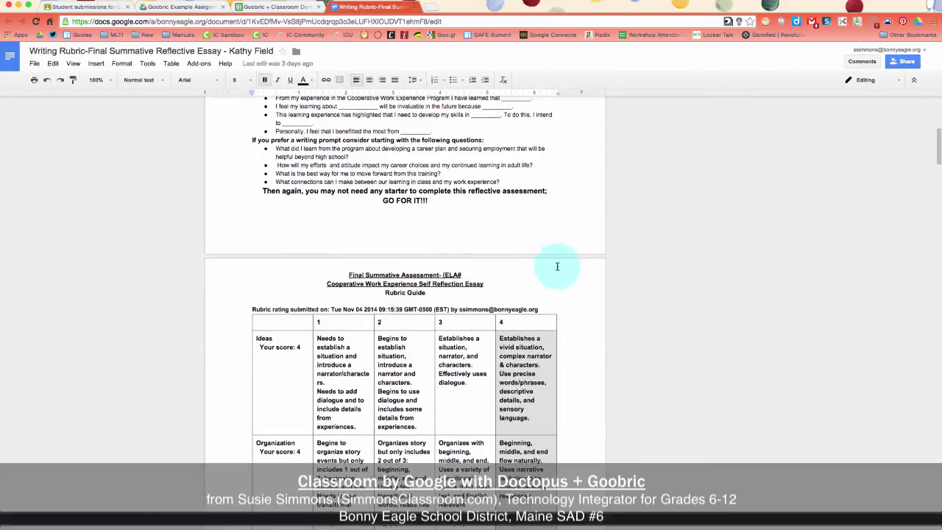
pyautogui.scroll(-7, 558, 245)
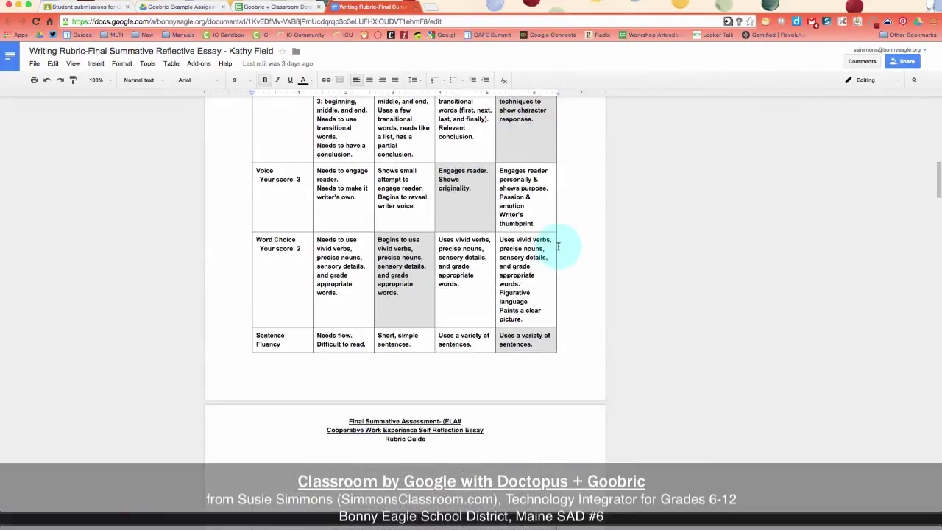
pyautogui.scroll(-7, 558, 248)
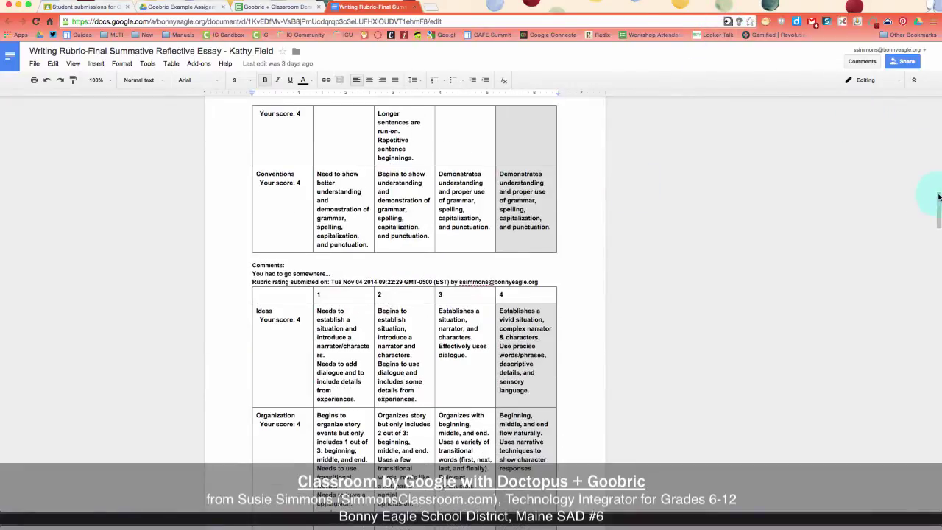
pyautogui.scroll(-6, 937, 195)
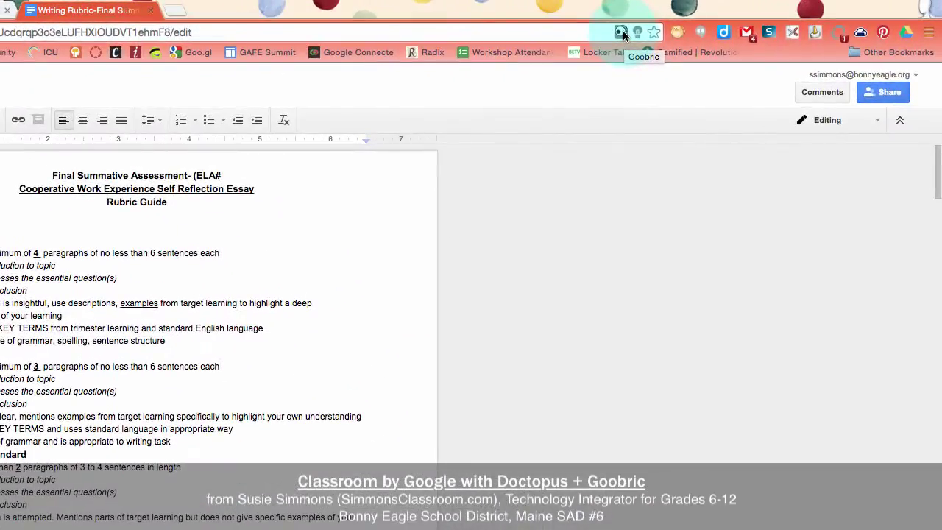
# - In Goobric, score Ideas 3, Organization 2, Voice 3, Word Choice 4 and Sentence Fluency 4
pyautogui.click(622, 33)
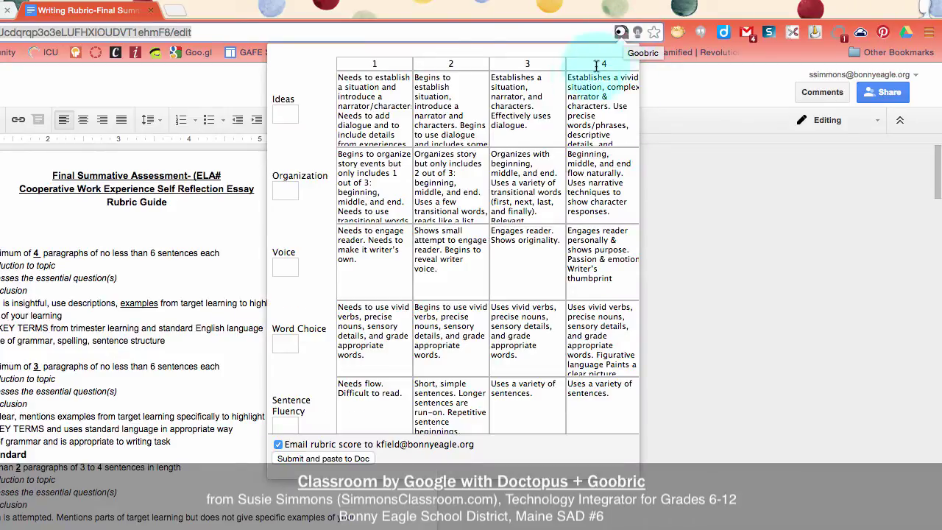
pyautogui.click(525, 118)
pyautogui.click(449, 193)
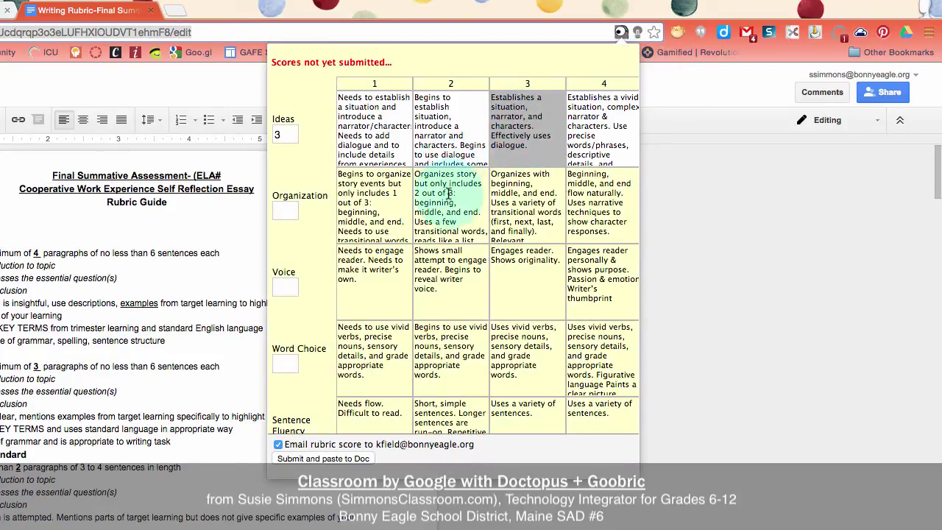
pyautogui.click(518, 259)
pyautogui.click(592, 324)
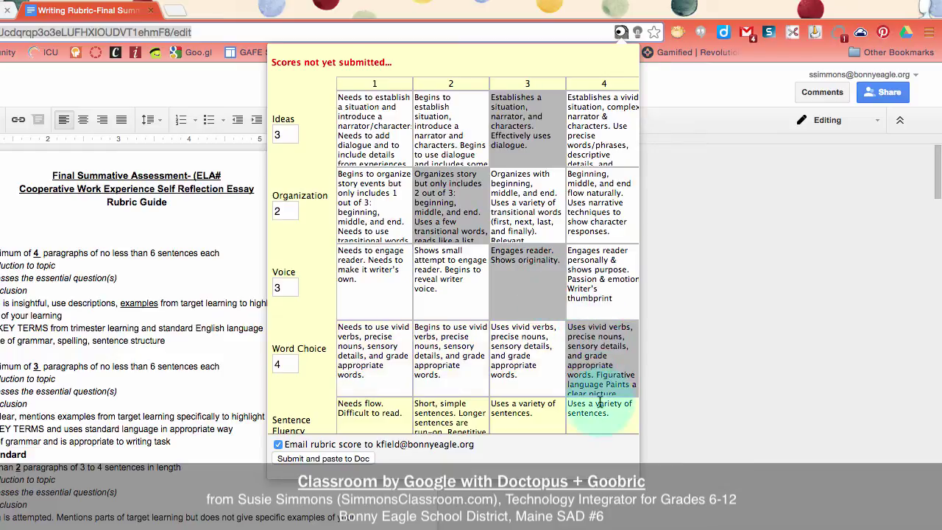
pyautogui.click(442, 368)
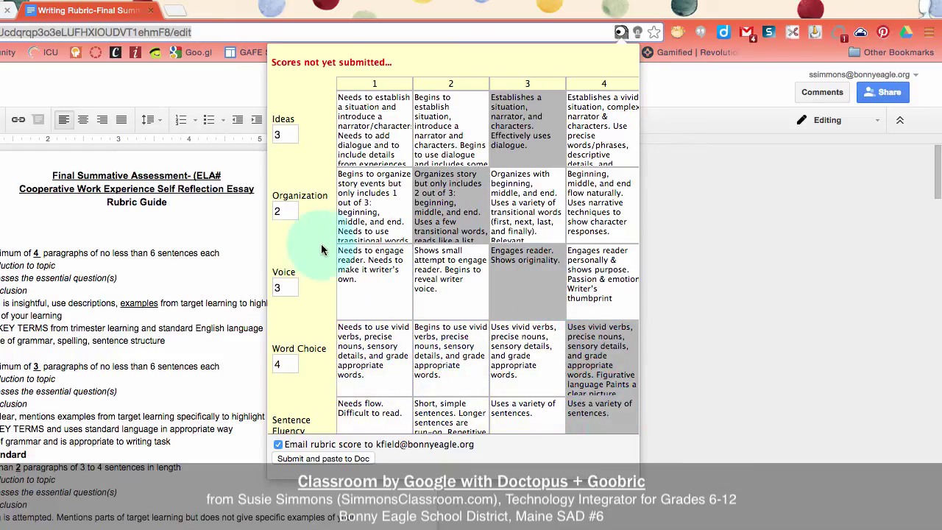
# - Change the Organization score box to 2.75
pyautogui.click(293, 209)
pyautogui.write('.5')
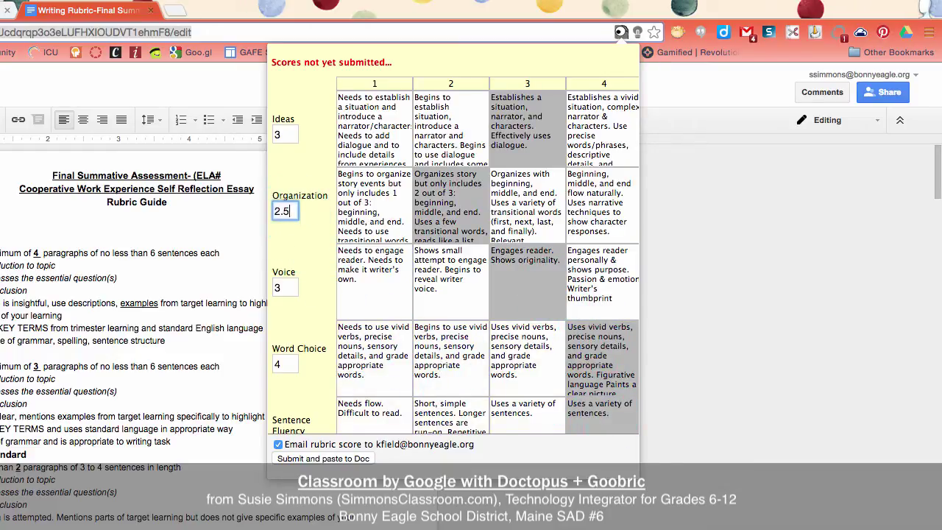
pyautogui.click(513, 174)
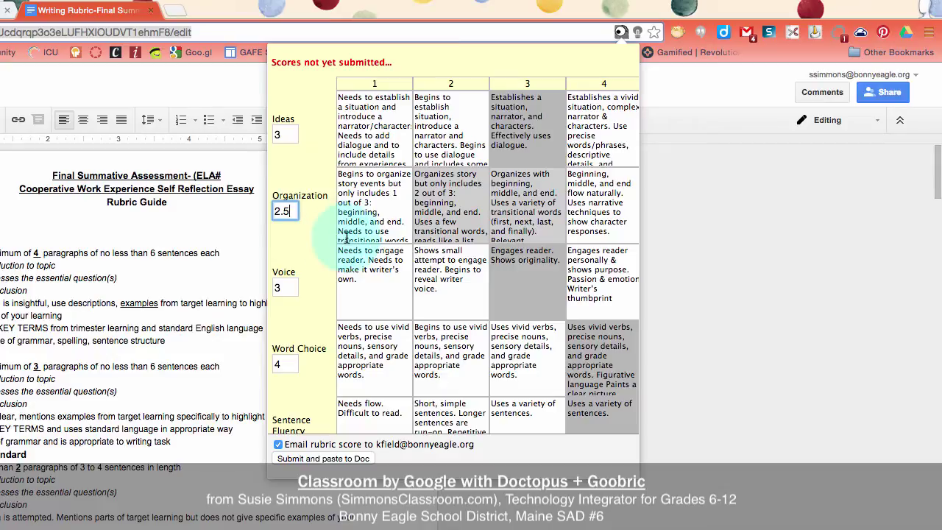
pyautogui.press('BackSpace')
pyautogui.write('75')
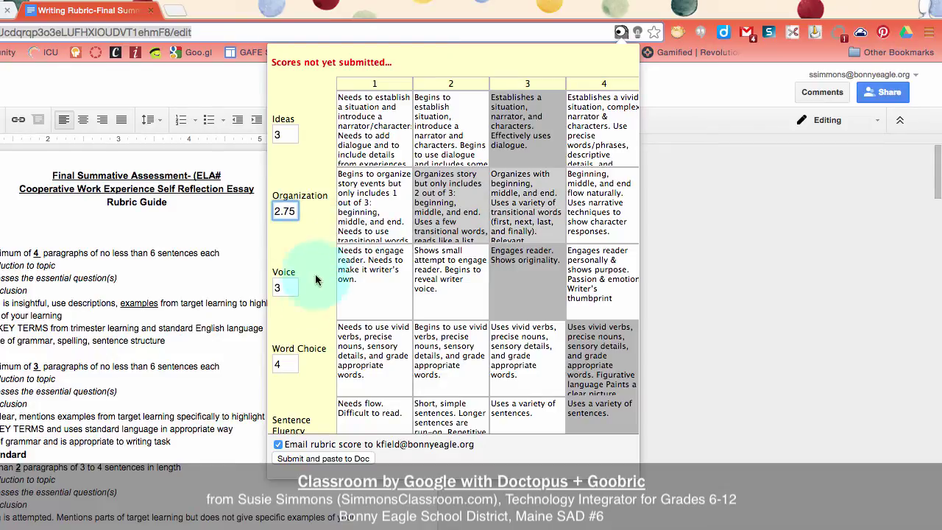
pyautogui.click(288, 287)
# - Score Conventions at level 2 and place the cursor in the comment box
pyautogui.scroll(-5, 449, 367)
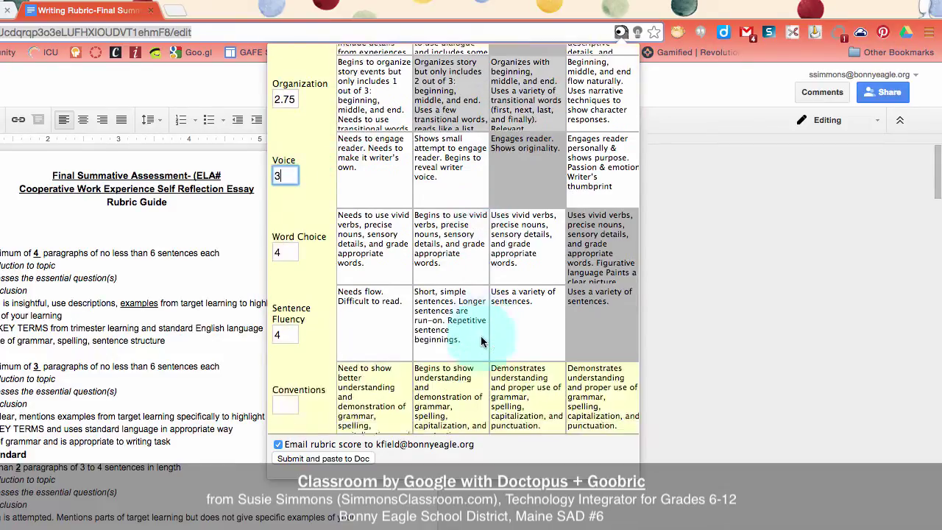
pyautogui.click(457, 314)
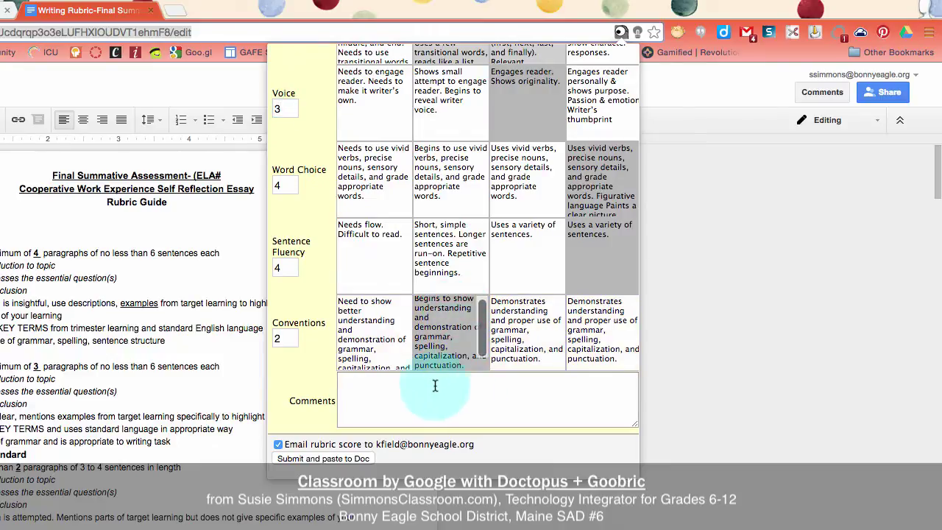
pyautogui.click(384, 393)
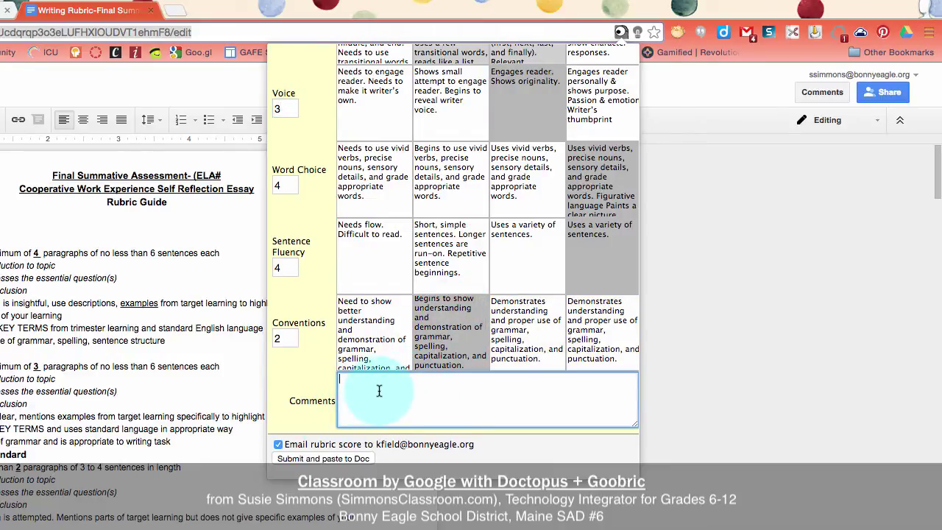
# - Comment 'You can do better! Please rework it and resubmit.', skip e-mailing, and paste scores into the Doc
pyautogui.write('You')
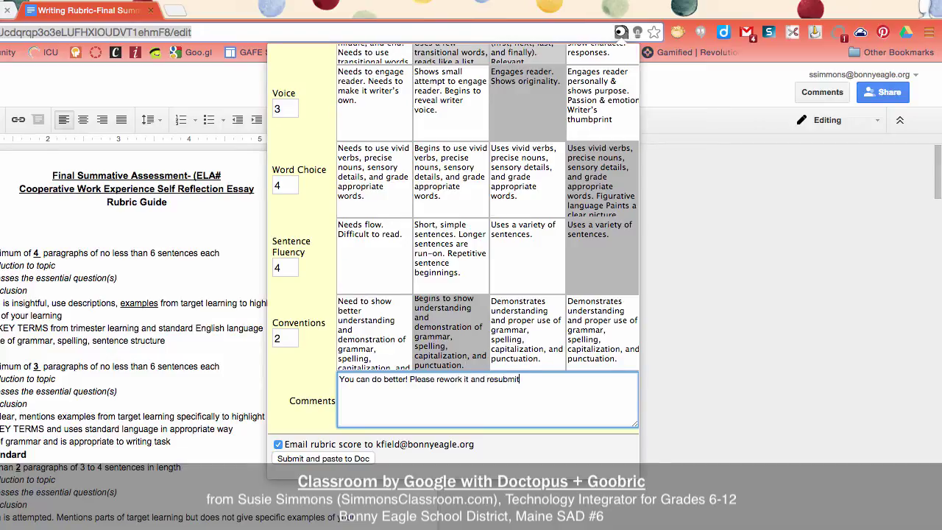
pyautogui.click(382, 397)
pyautogui.write('.')
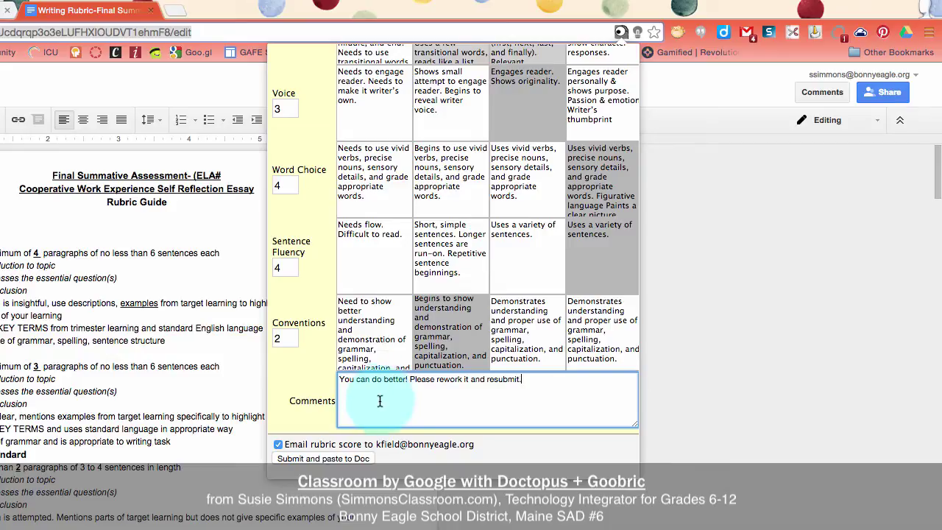
pyautogui.click(278, 445)
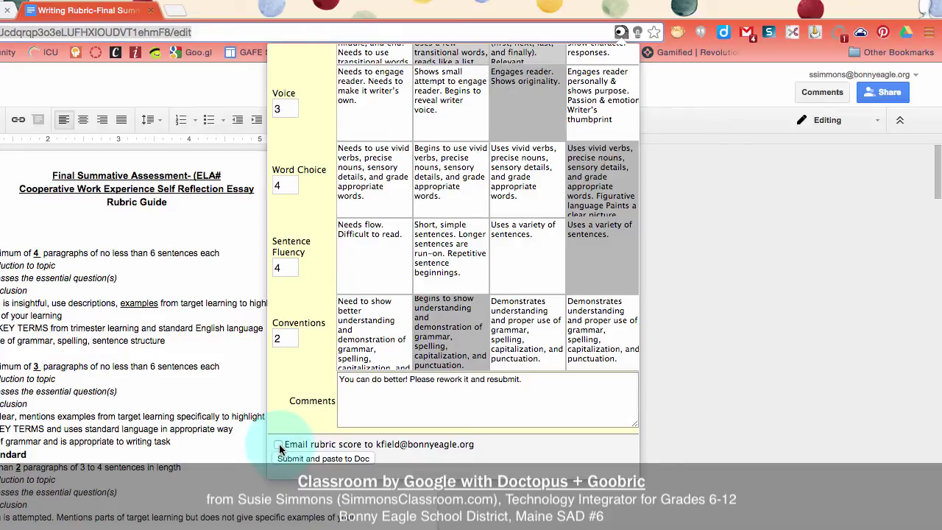
pyautogui.click(307, 458)
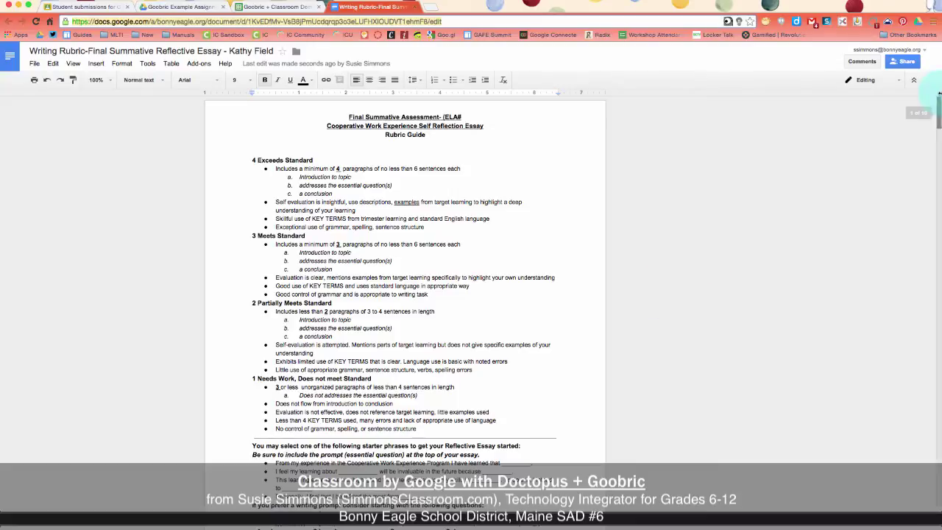
pyautogui.scroll(-20, 927, 233)
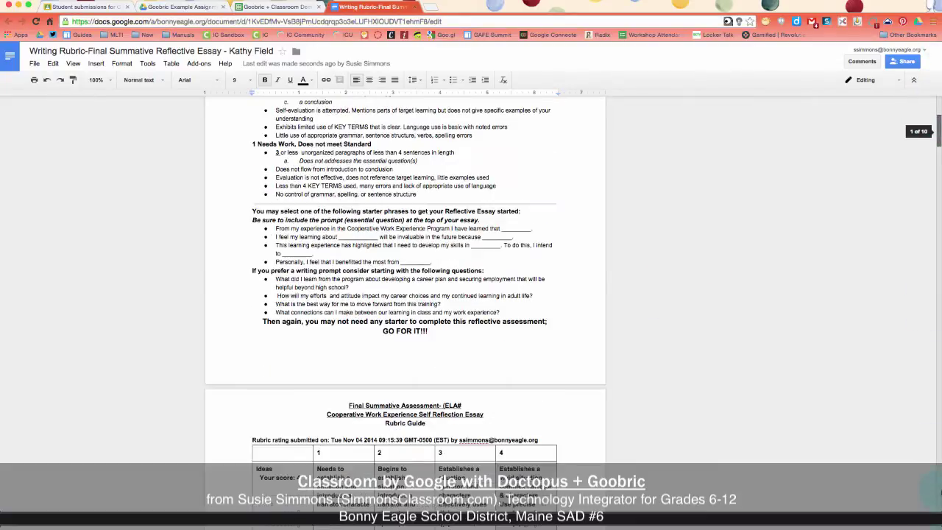
pyautogui.scroll(-5, 927, 287)
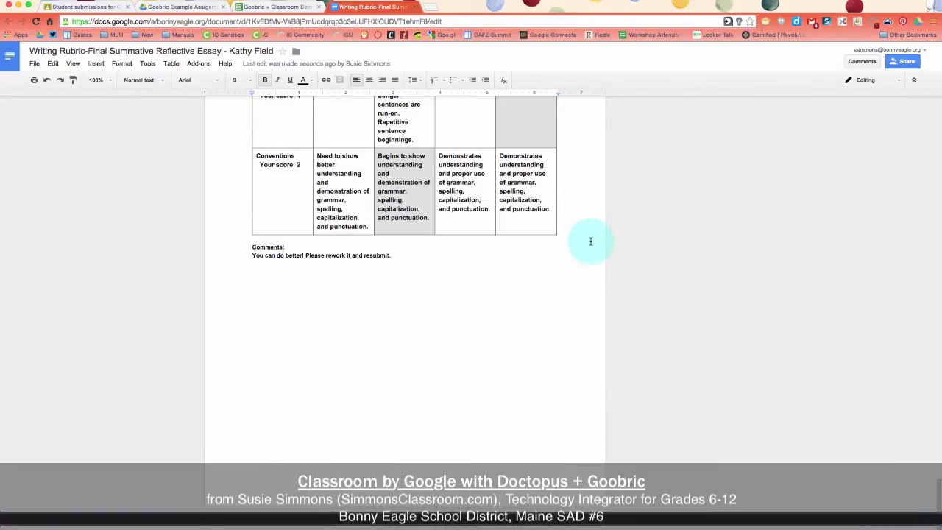
pyautogui.scroll(5, 592, 246)
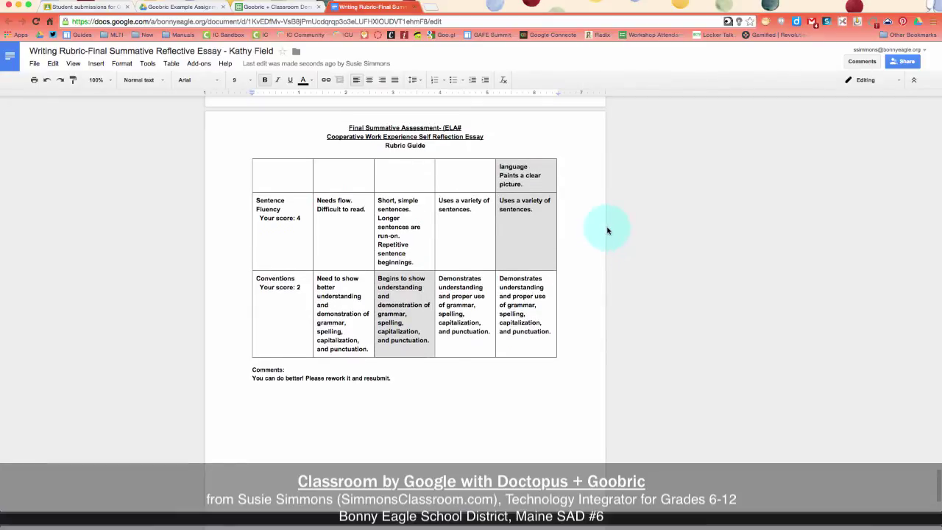
pyautogui.scroll(5, 609, 218)
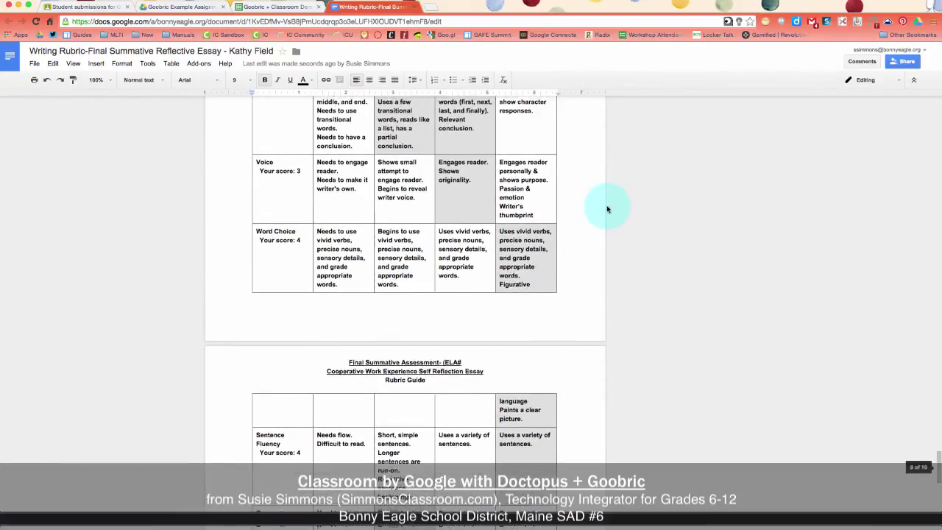
pyautogui.scroll(5, 607, 209)
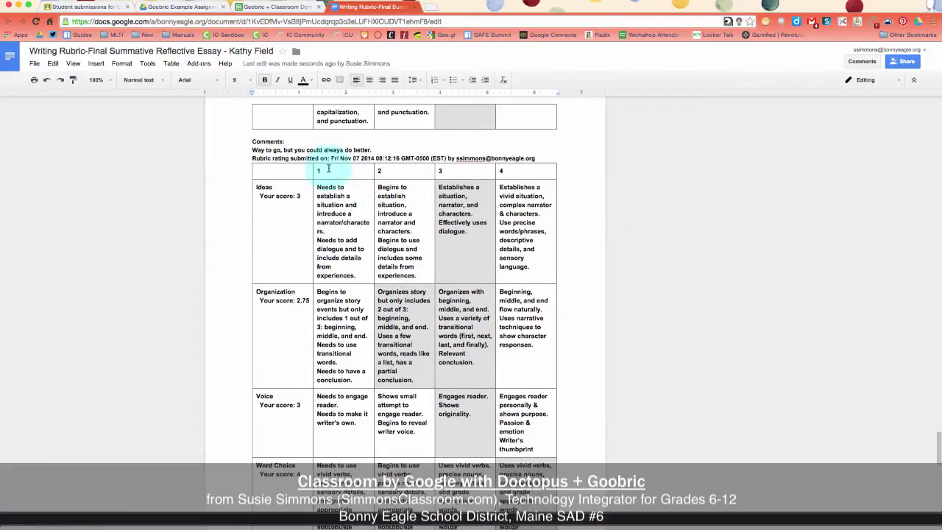
pyautogui.scroll(-1, 328, 169)
pyautogui.scroll(-3, 327, 168)
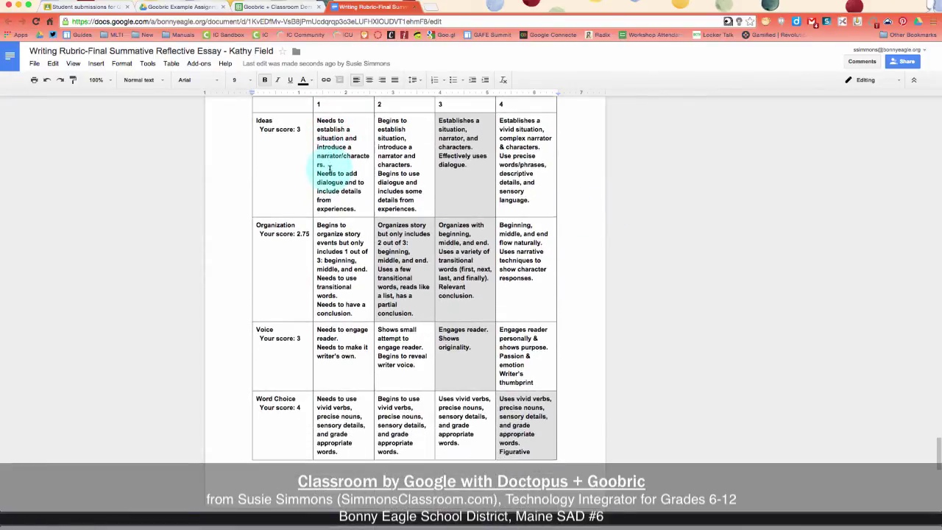
pyautogui.scroll(-7, 383, 150)
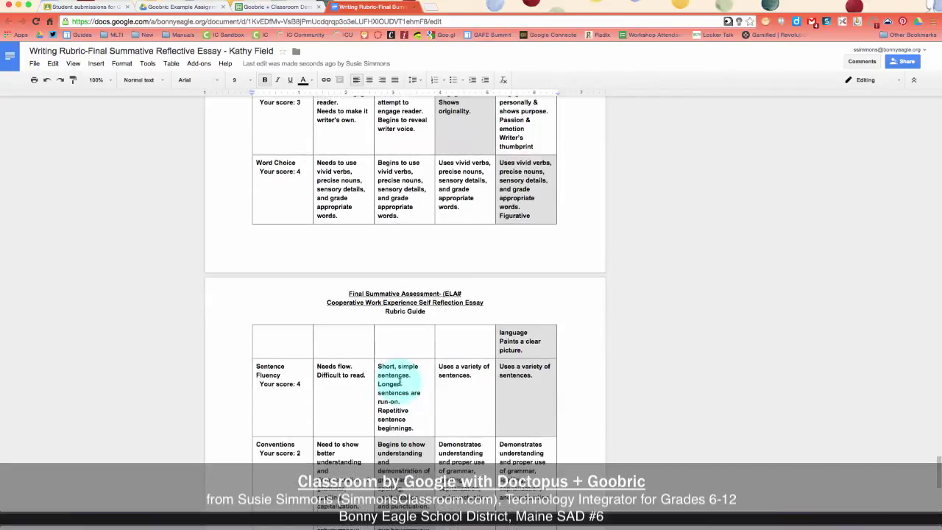
pyautogui.scroll(-2, 353, 434)
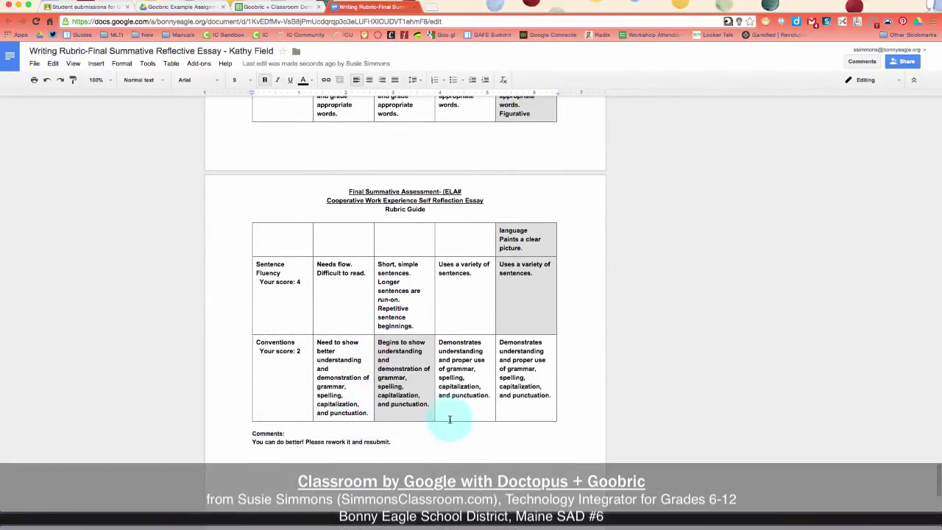
# - Reopen Goobric, raise Organization and Word Choice to 4, and paste the scores into the essay
pyautogui.click(727, 22)
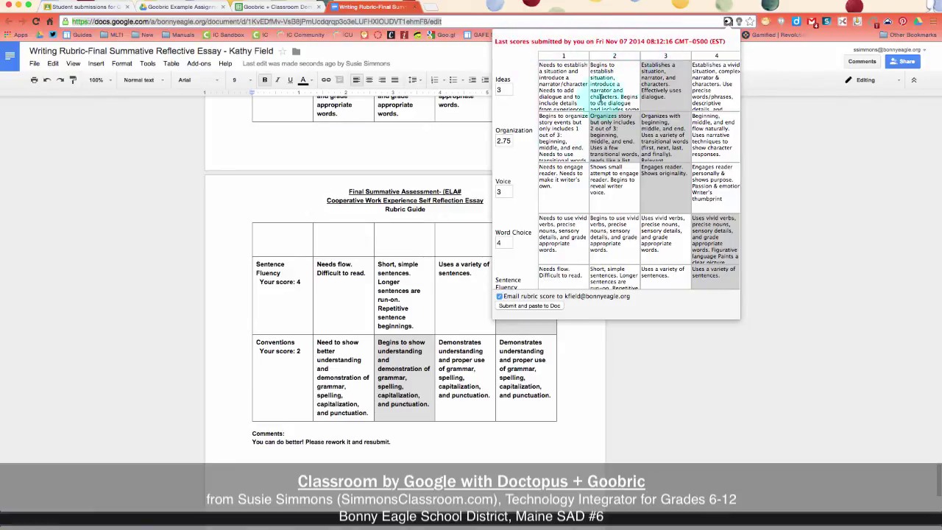
pyautogui.click(723, 133)
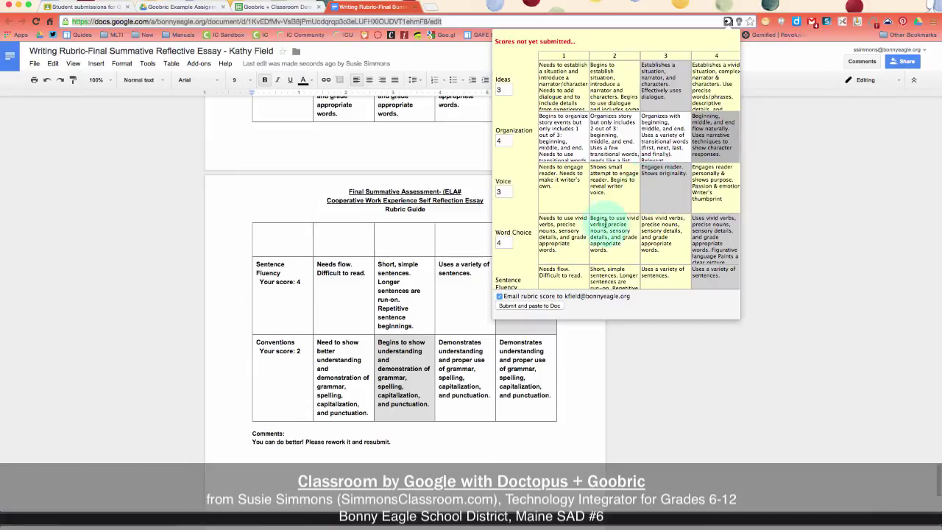
pyautogui.click(568, 246)
pyautogui.click(713, 239)
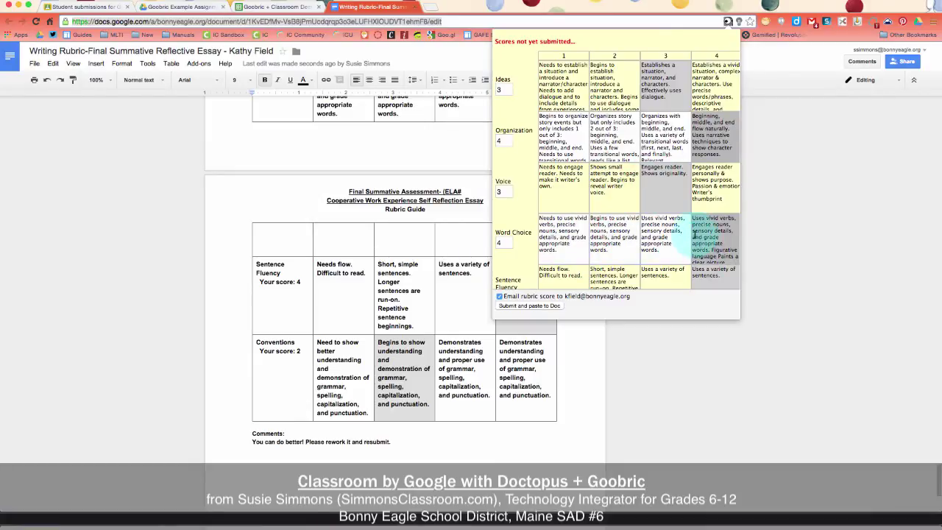
pyautogui.scroll(-3, 699, 243)
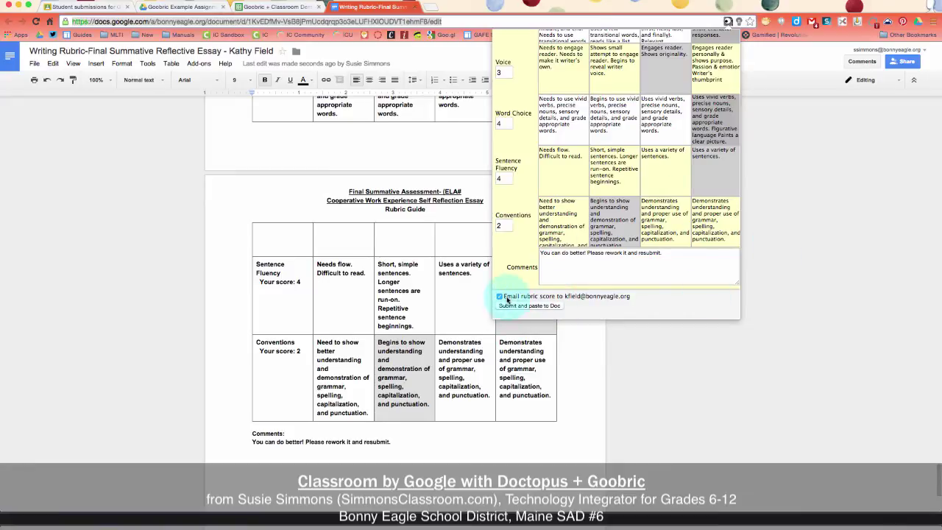
pyautogui.click(790, 321)
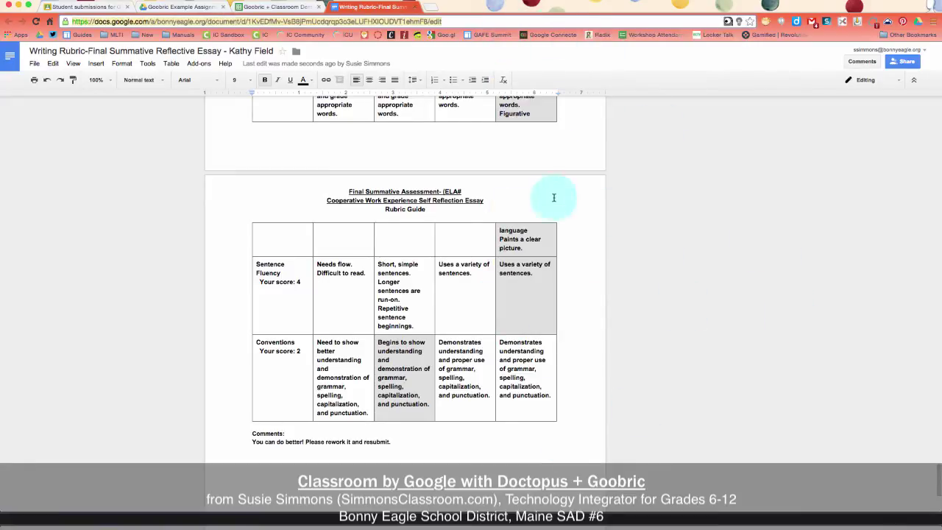
# - Close the essay tab, dismiss the link preview, and scroll the roster right to columns I–W
pyautogui.click(414, 6)
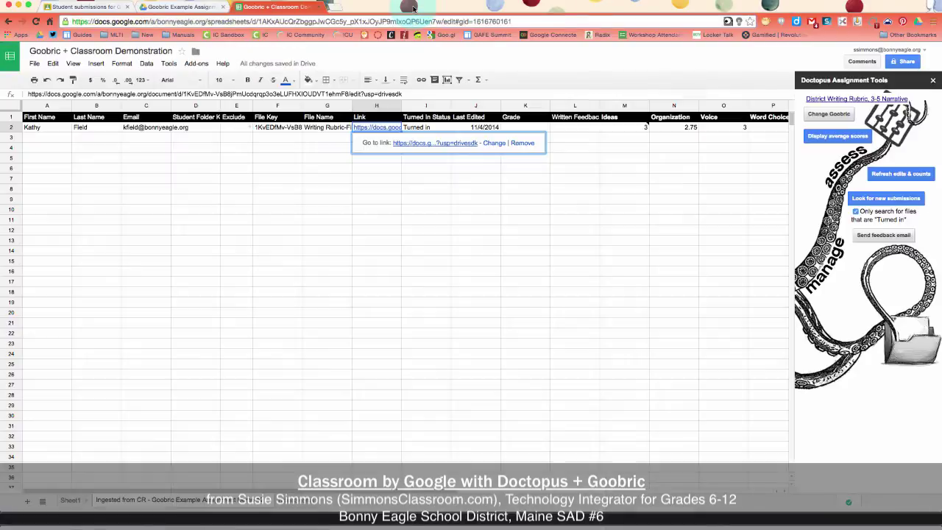
pyautogui.click(632, 302)
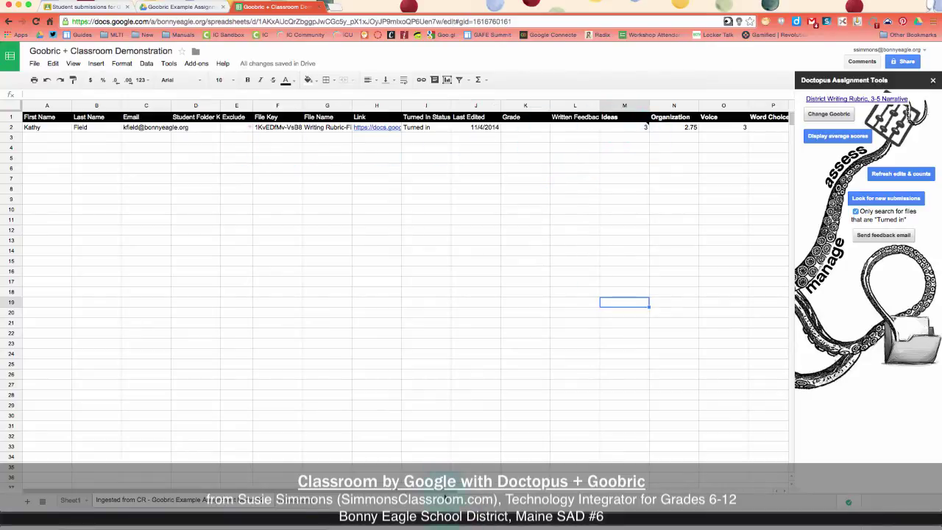
pyautogui.moveTo(448, 492); pyautogui.dragTo(704, 496)
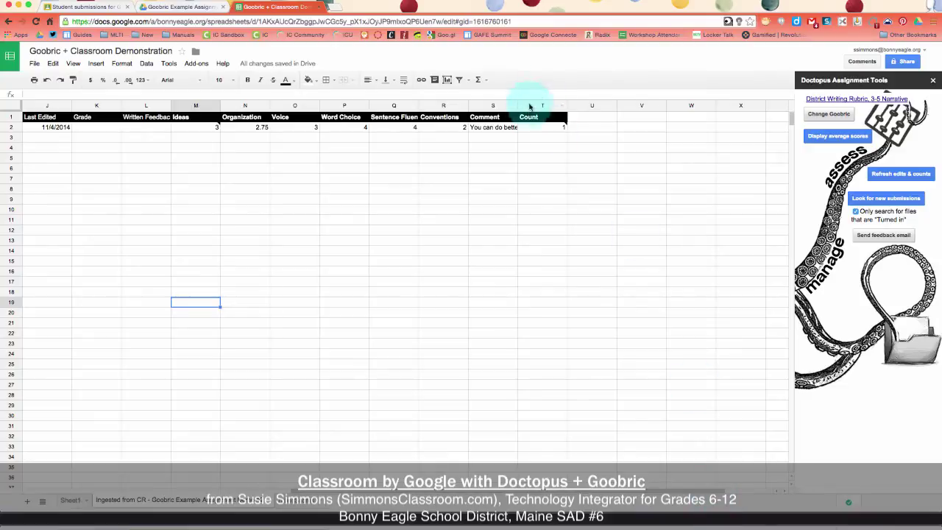
pyautogui.moveTo(525, 129)
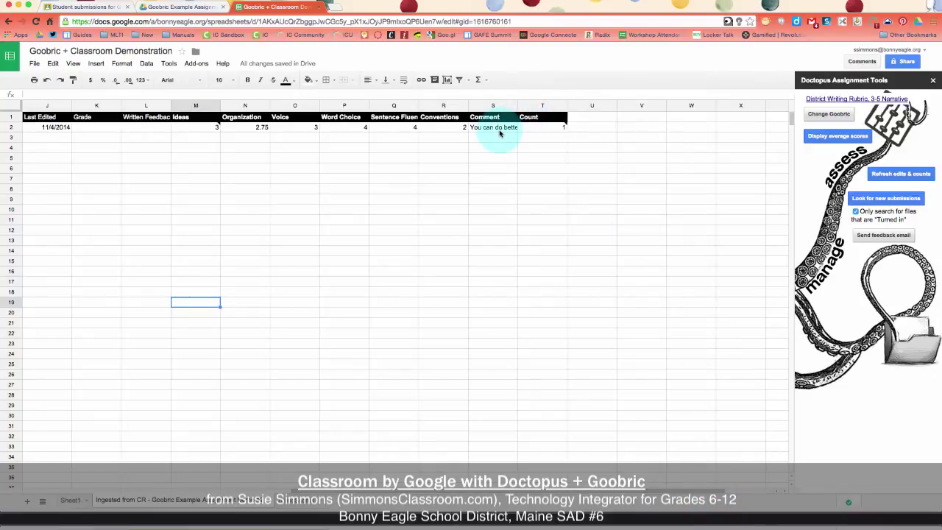
pyautogui.click(112, 133)
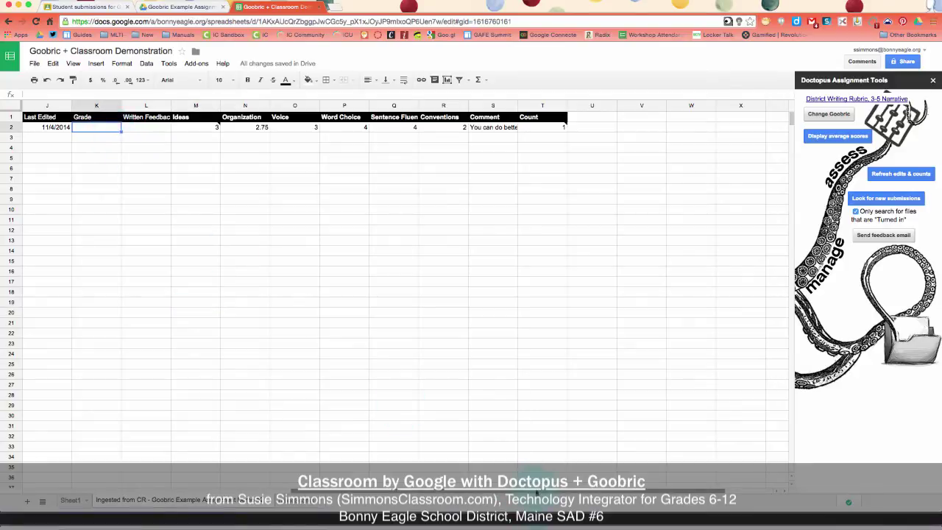
pyautogui.moveTo(504, 508); pyautogui.dragTo(447, 509)
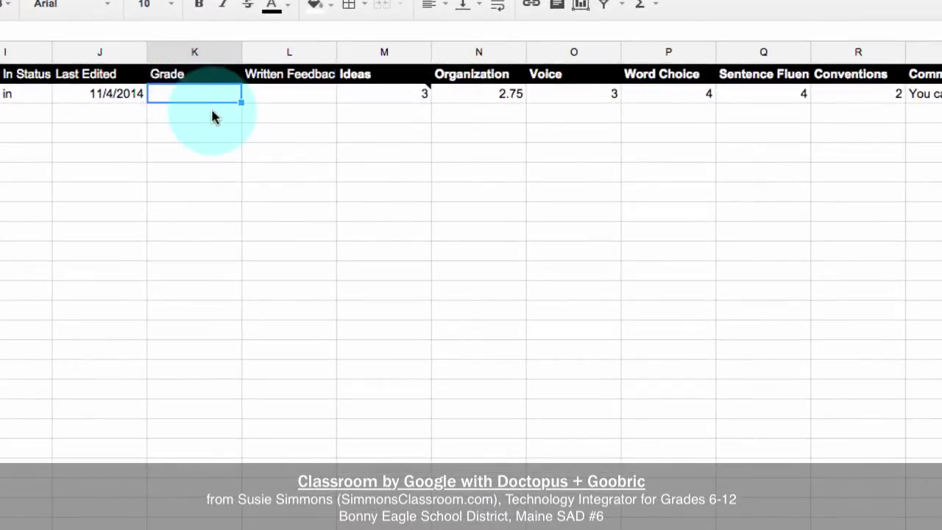
pyautogui.write('SUM')
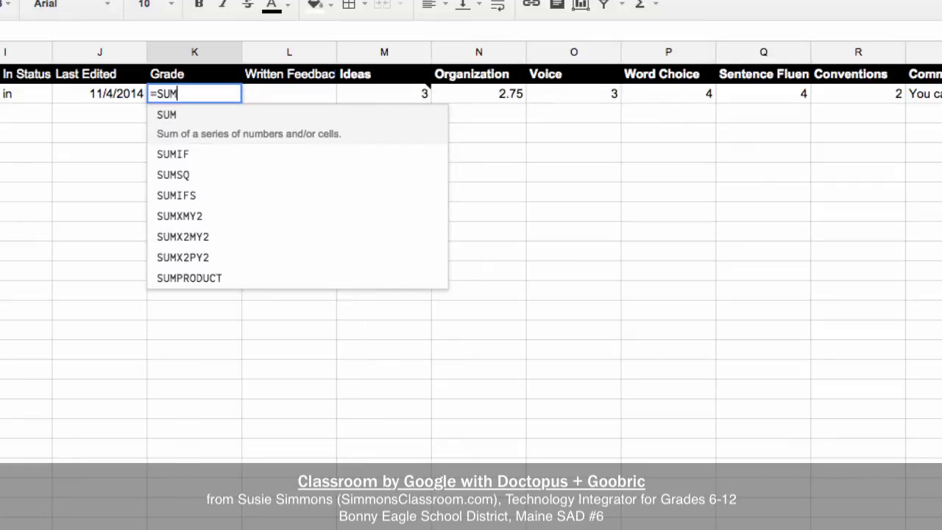
pyautogui.write('(')
pyautogui.moveTo(411, 98)
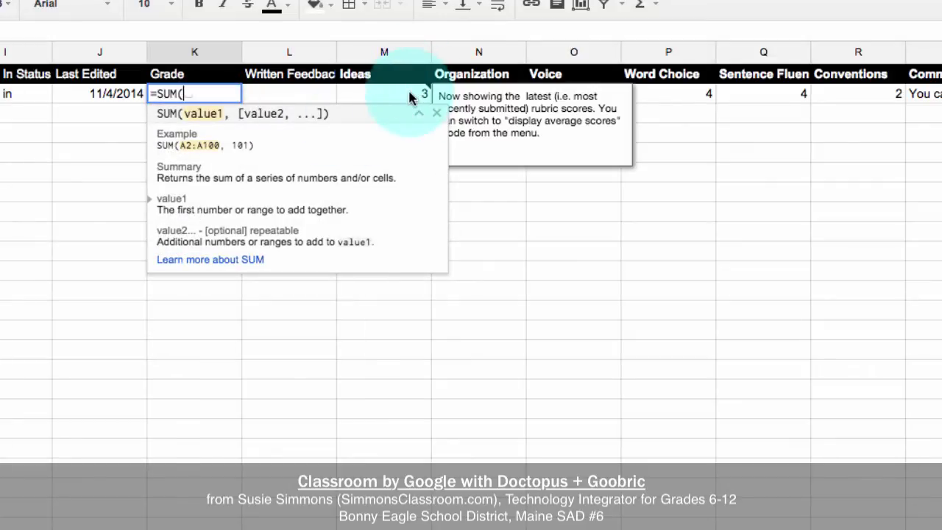
pyautogui.moveTo(411, 96); pyautogui.dragTo(862, 93)
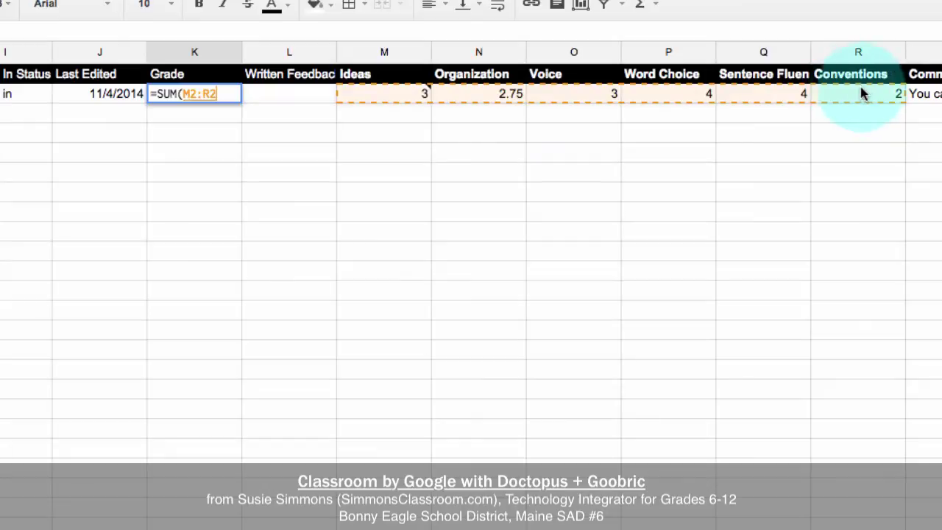
pyautogui.press('Return')
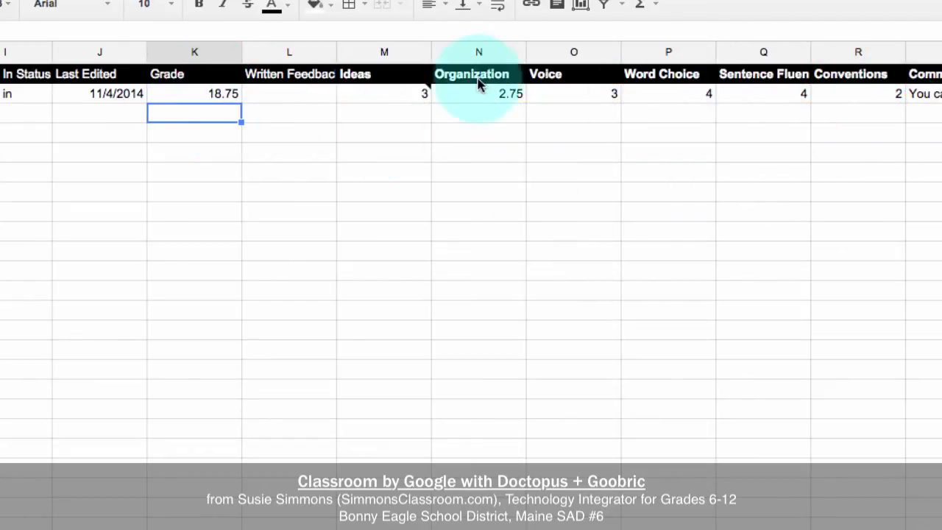
pyautogui.click(200, 100)
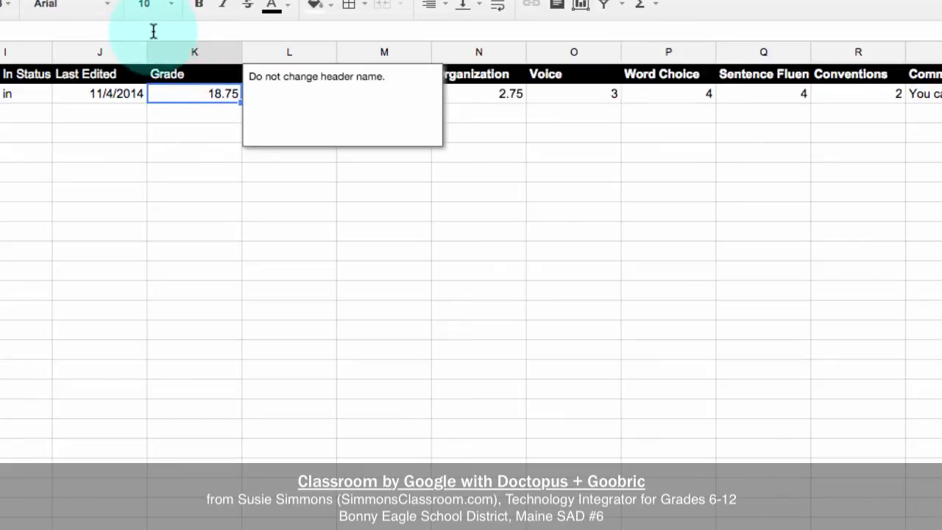
pyautogui.click(155, 30)
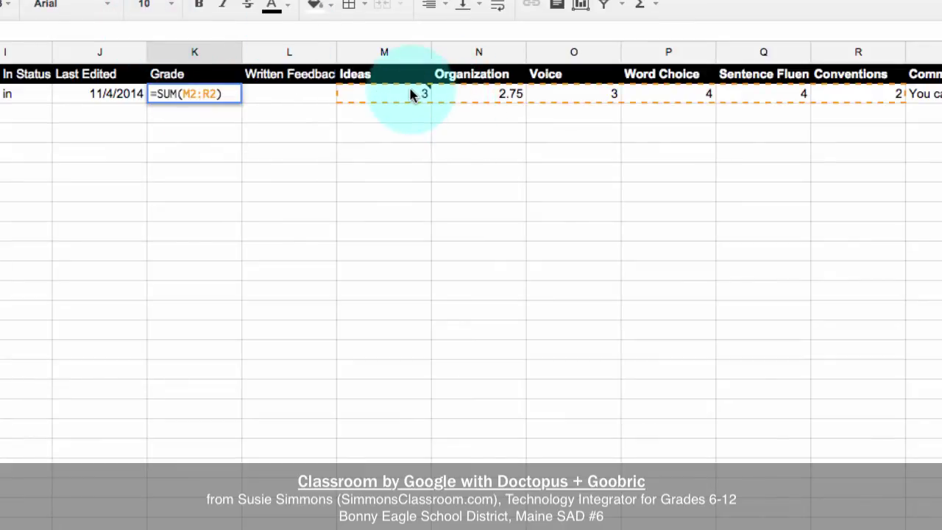
pyautogui.moveTo(416, 94)
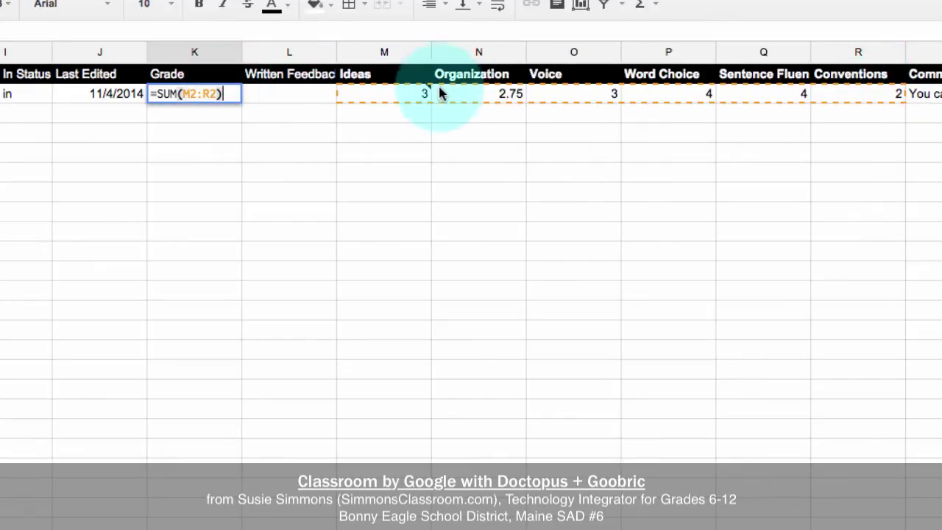
pyautogui.write('/24')
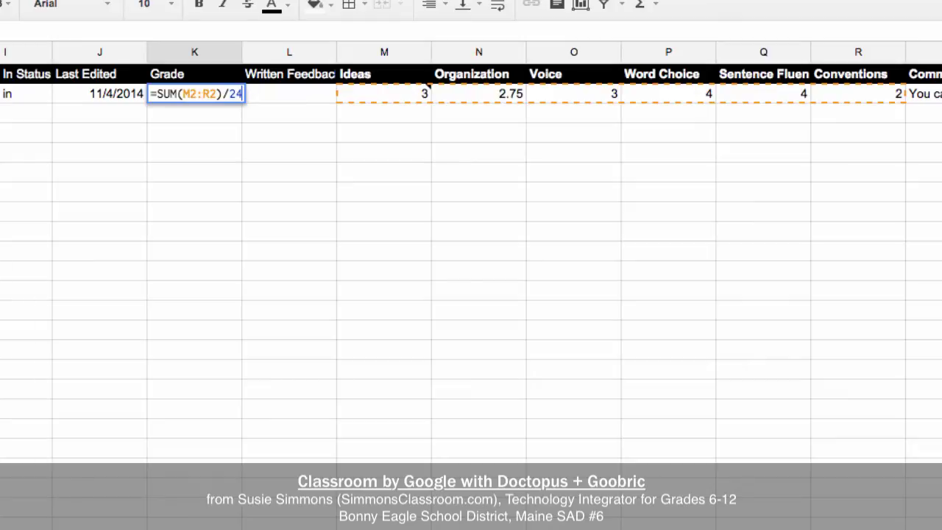
pyautogui.press('Return')
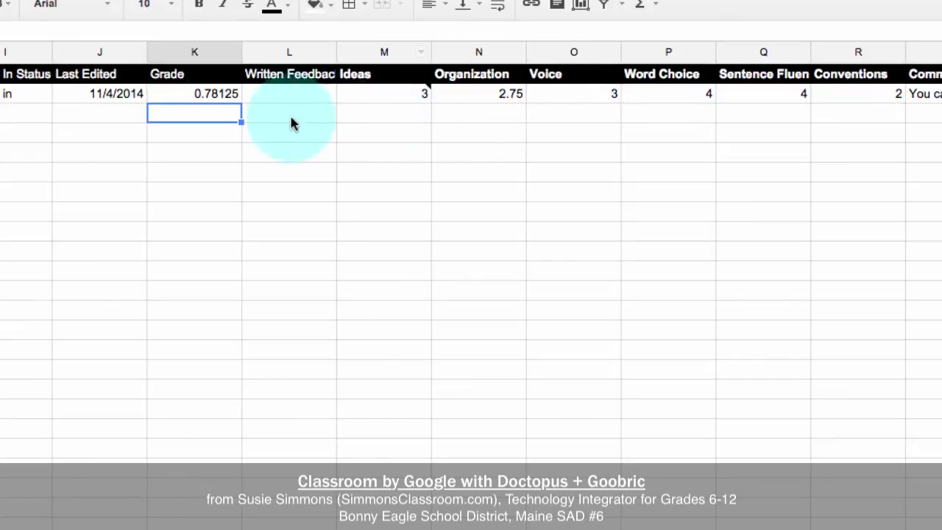
pyautogui.click(219, 103)
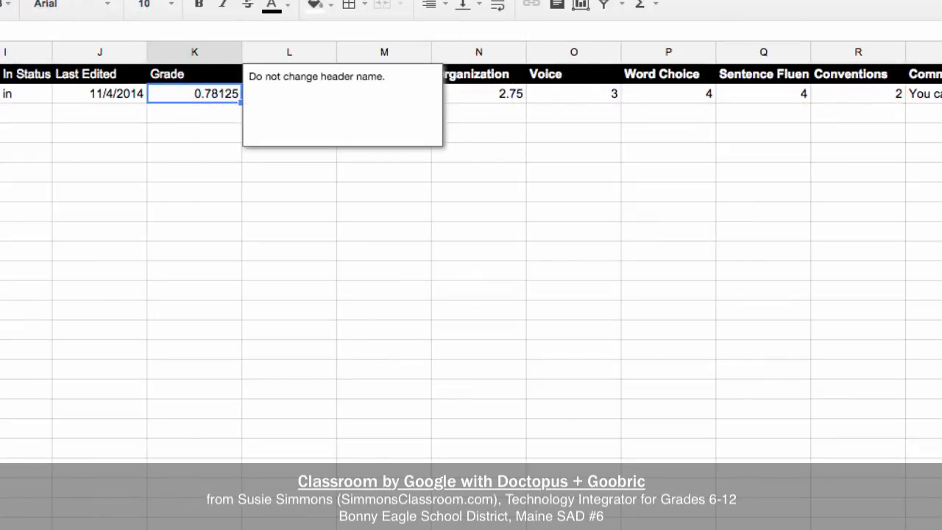
pyautogui.hotkey('ctrl', 'shift', '5')
pyautogui.click(319, 267)
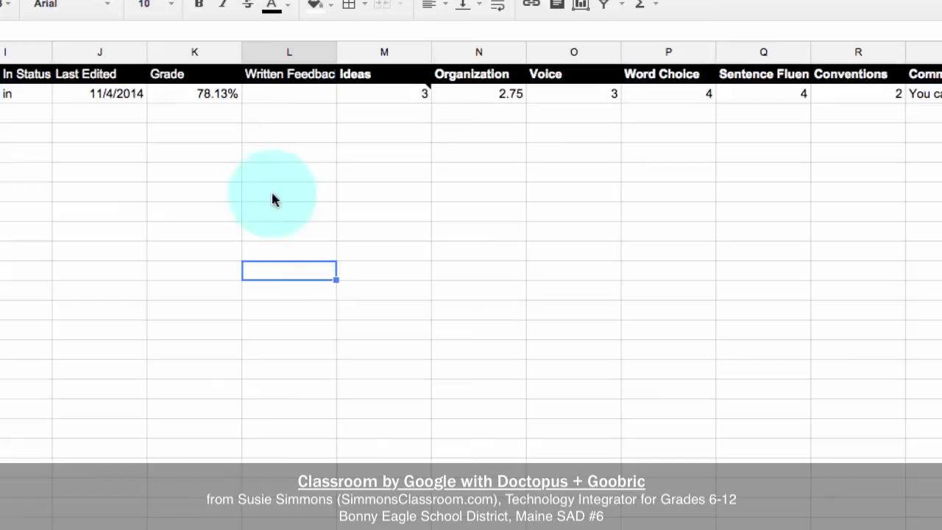
pyautogui.click(212, 98)
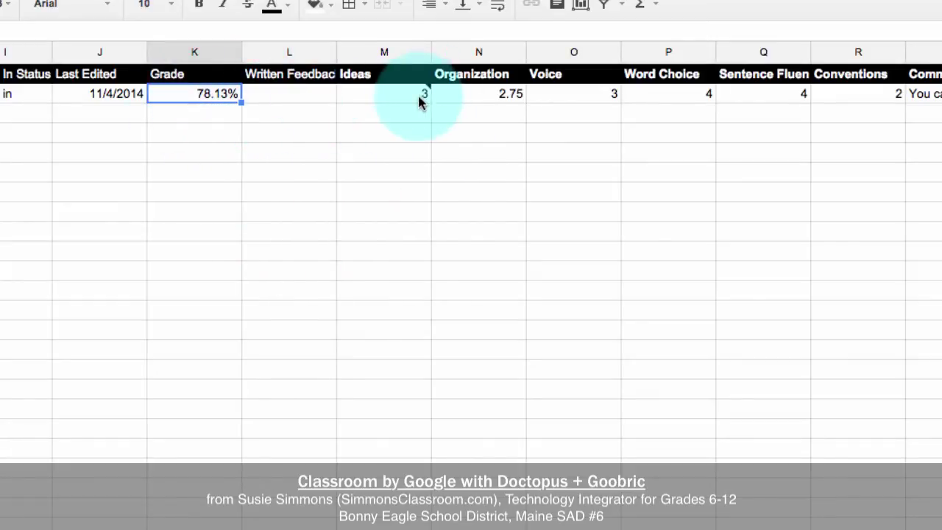
# - Replace K2's grade with =M2*2+SUM(N2:R2), doubling the Ideas score
pyautogui.press('Delete')
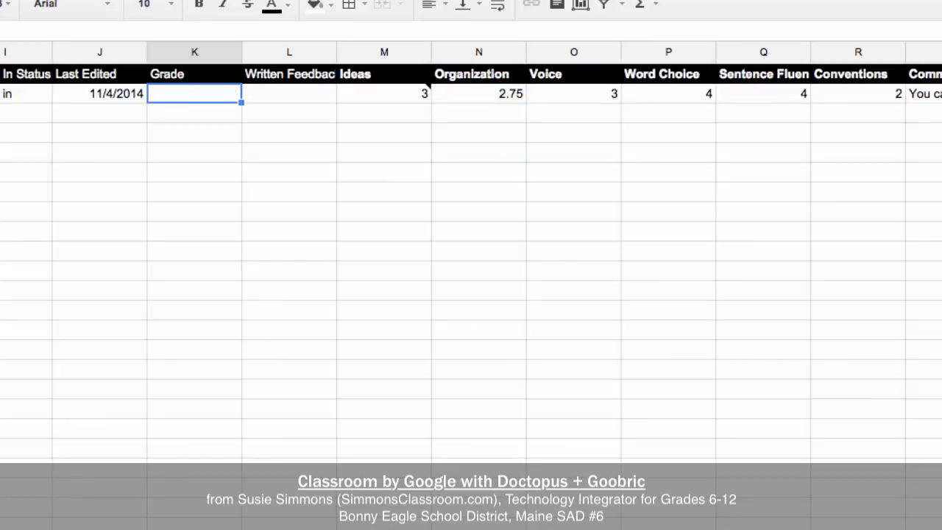
pyautogui.write('=')
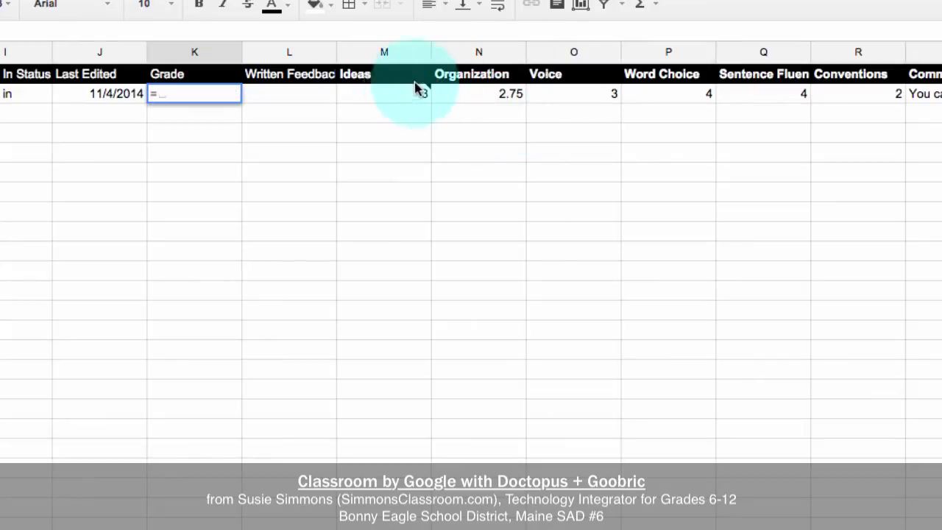
pyautogui.click(417, 97)
pyautogui.write('*')
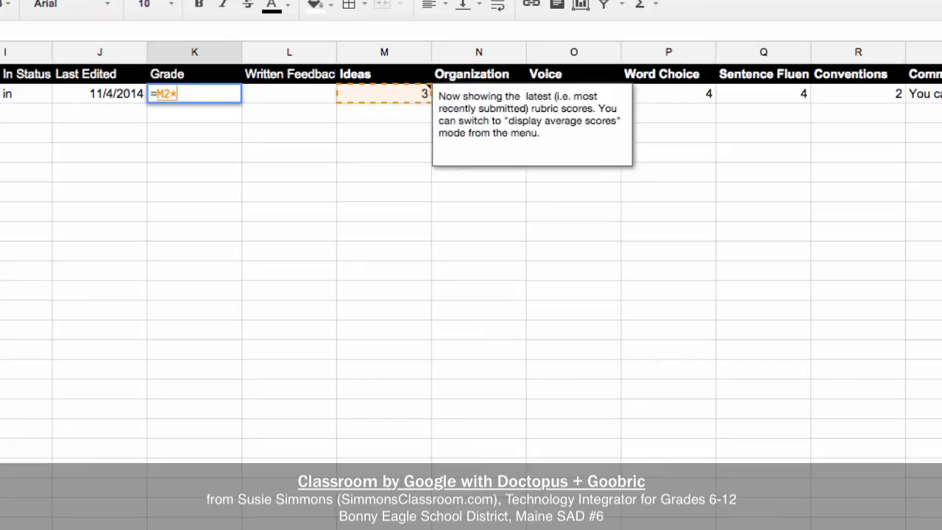
pyautogui.write('2+SUM(')
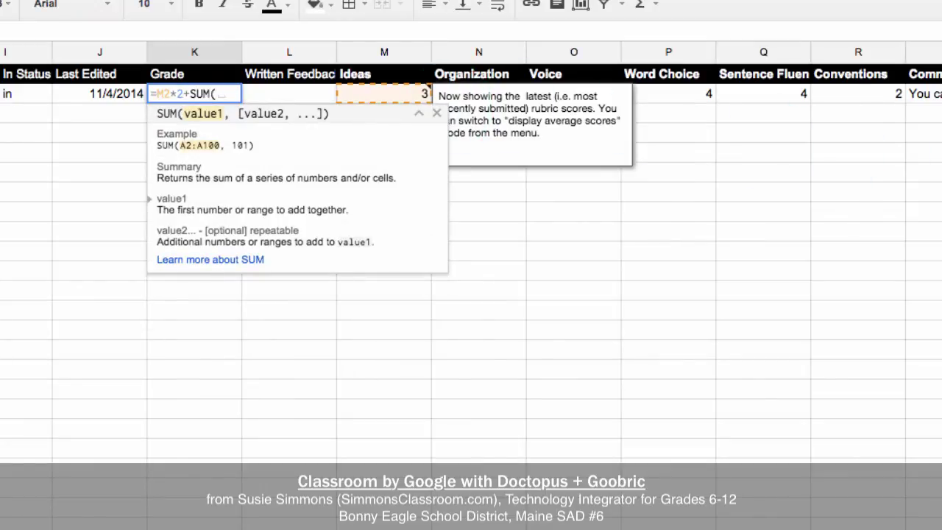
pyautogui.moveTo(877, 94); pyautogui.dragTo(485, 101)
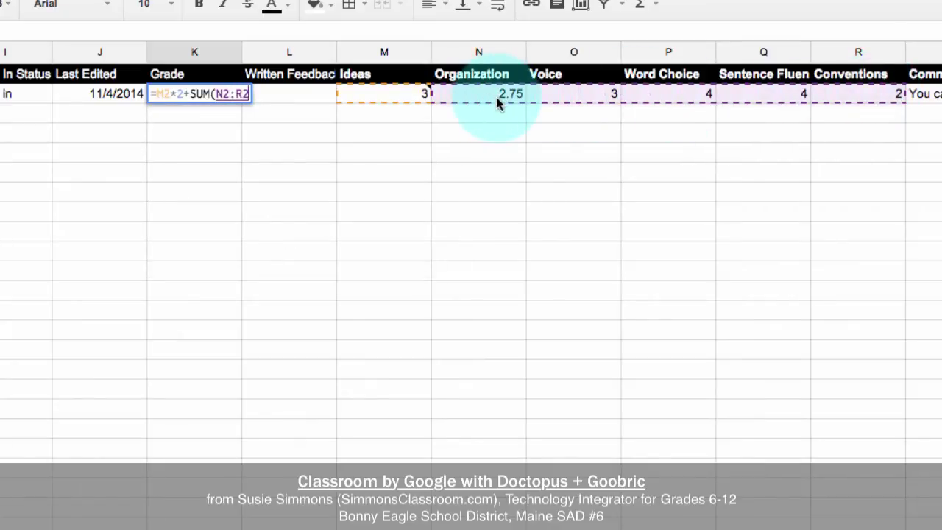
pyautogui.write(')')
pyautogui.press('Return')
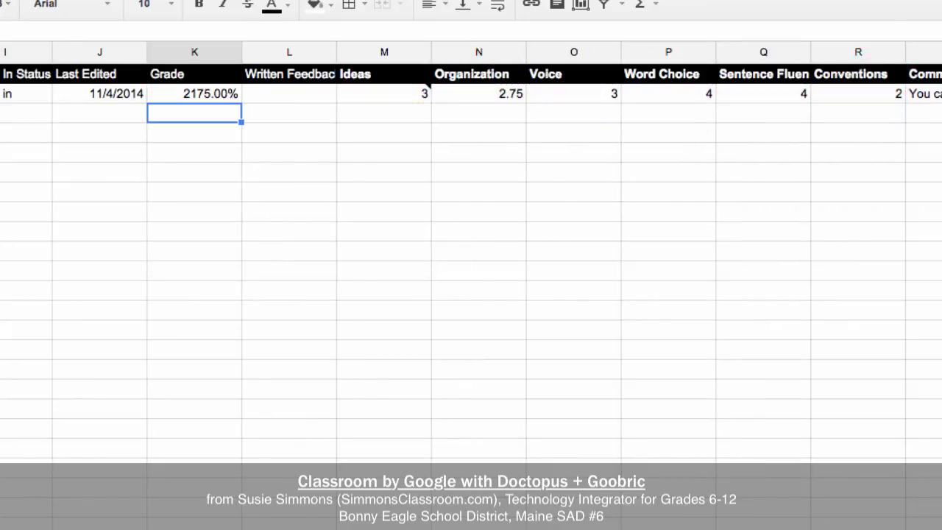
# - Set K2's number format to Automatic
pyautogui.click(185, 93)
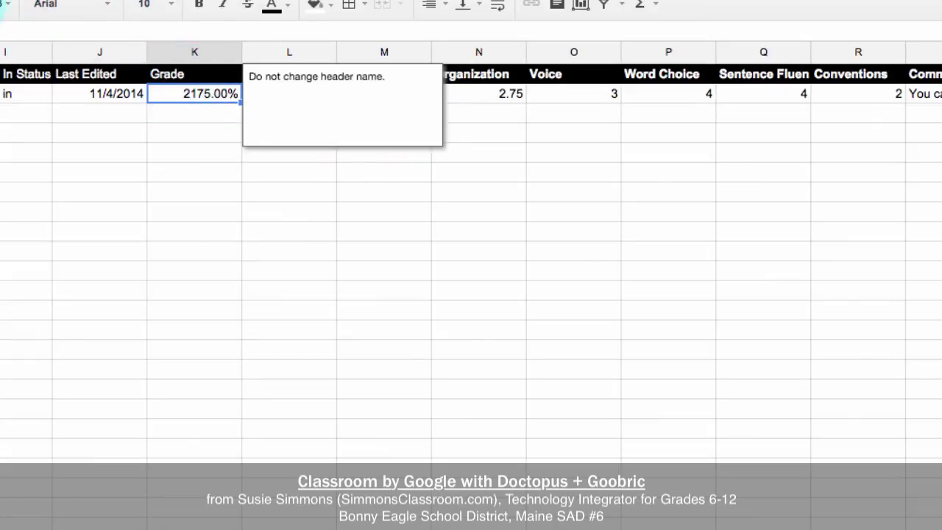
pyautogui.click(6, 4)
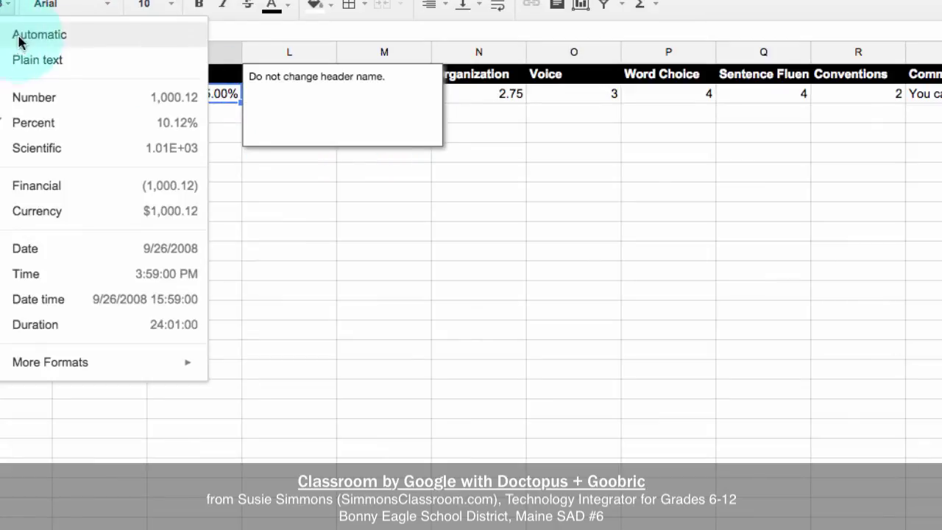
pyautogui.click(22, 33)
pyautogui.click(331, 213)
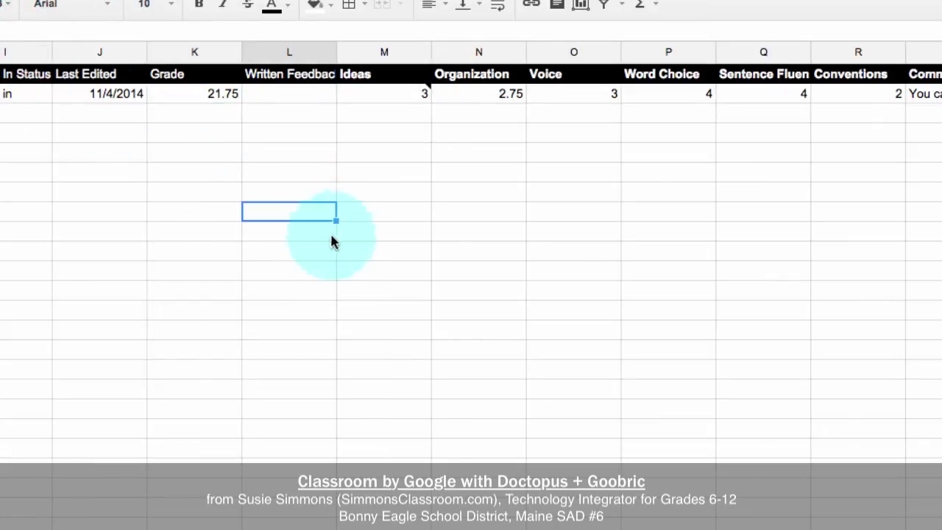
# - Edit K2 to =(M2*2+SUM(N2:R2))/24 and format it as a percentage, showing 90.63%
pyautogui.click(218, 97)
pyautogui.press('Return')
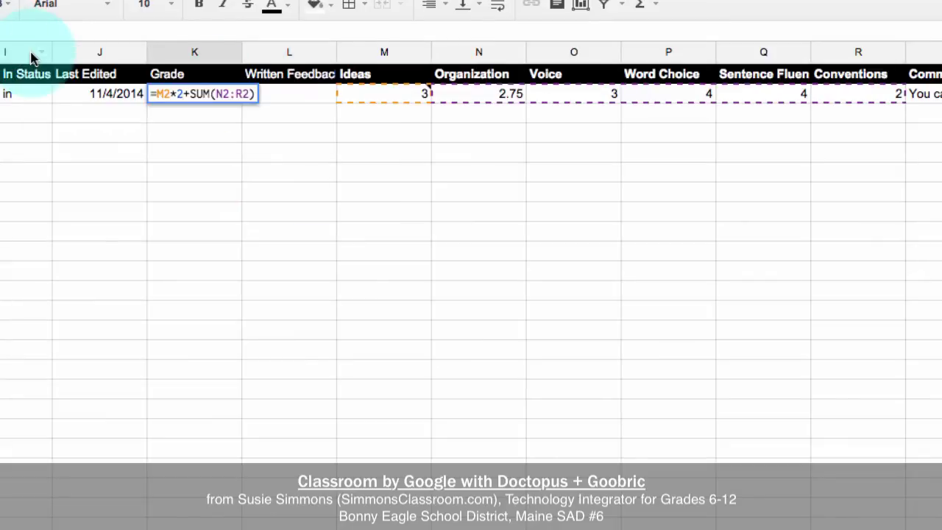
pyautogui.write('/24')
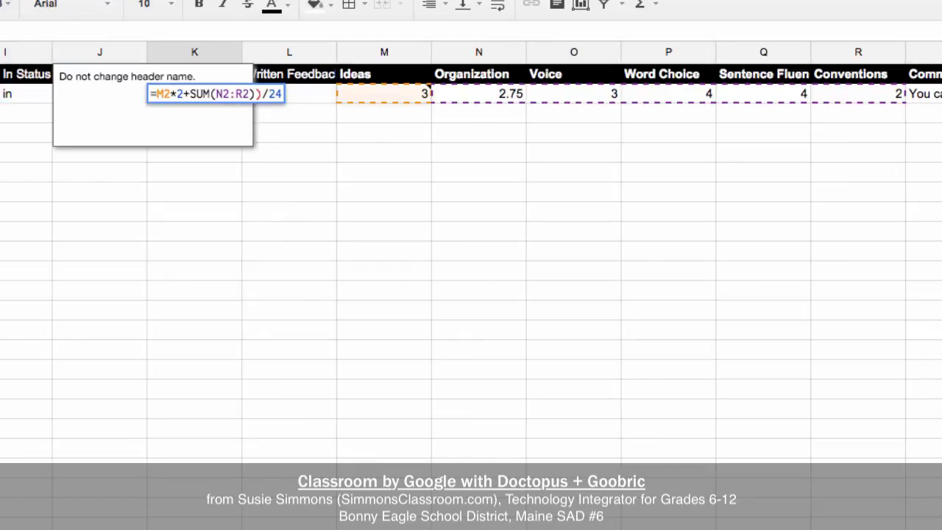
pyautogui.press('Return')
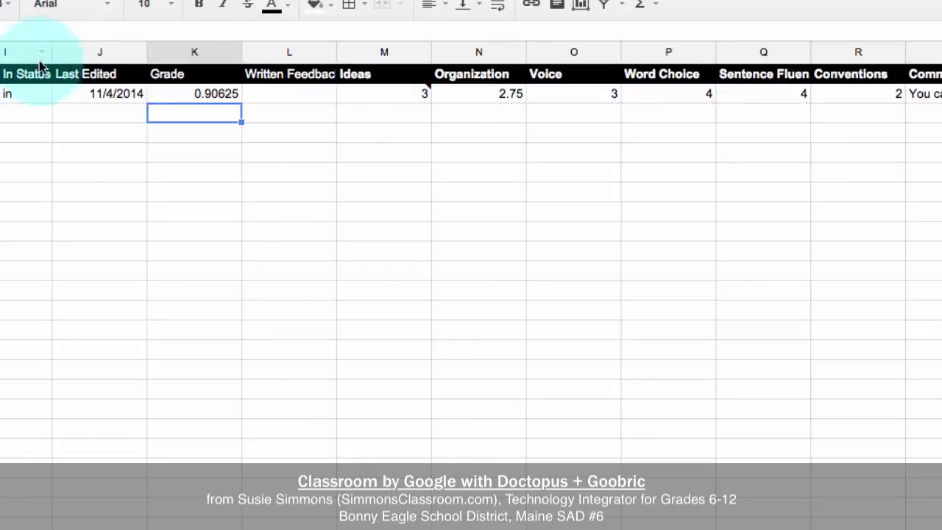
pyautogui.click(233, 94)
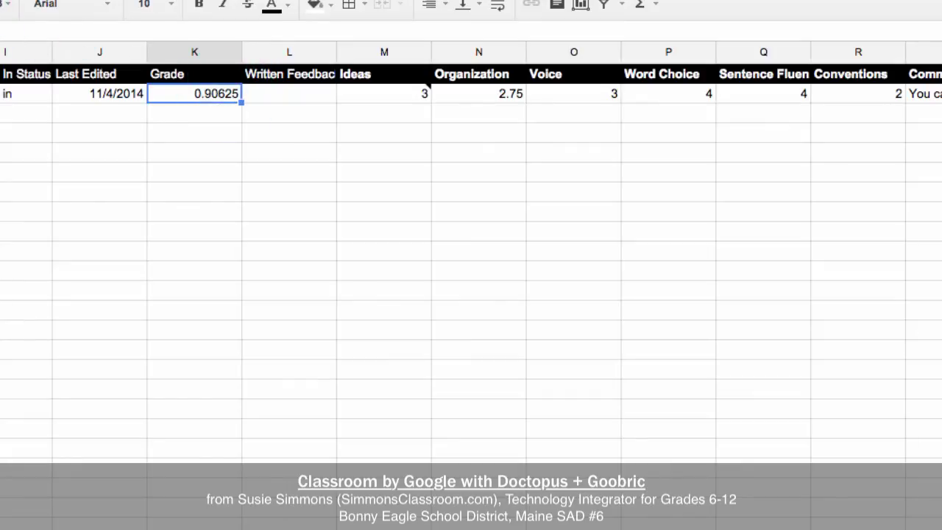
pyautogui.hotkey('ctrl', 'shift', '5')
pyautogui.click(521, 231)
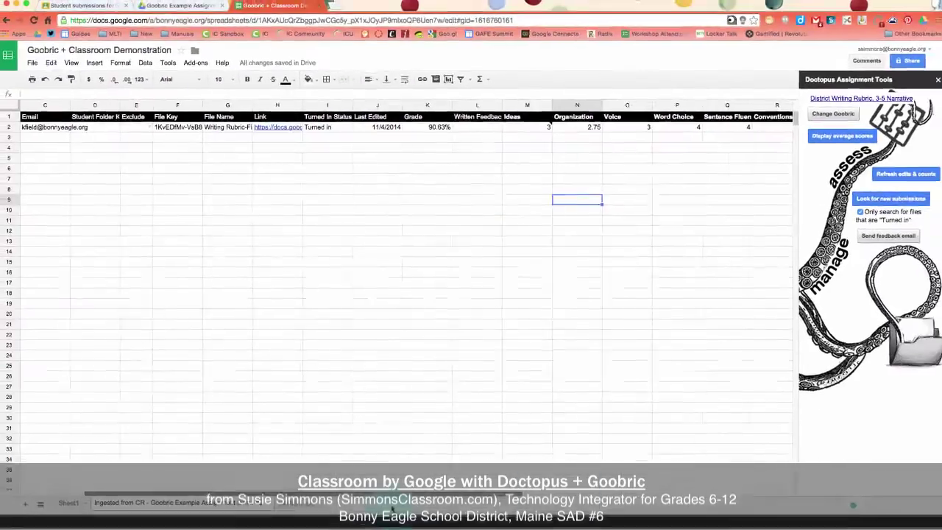
pyautogui.hscroll(-5, 308, 500)
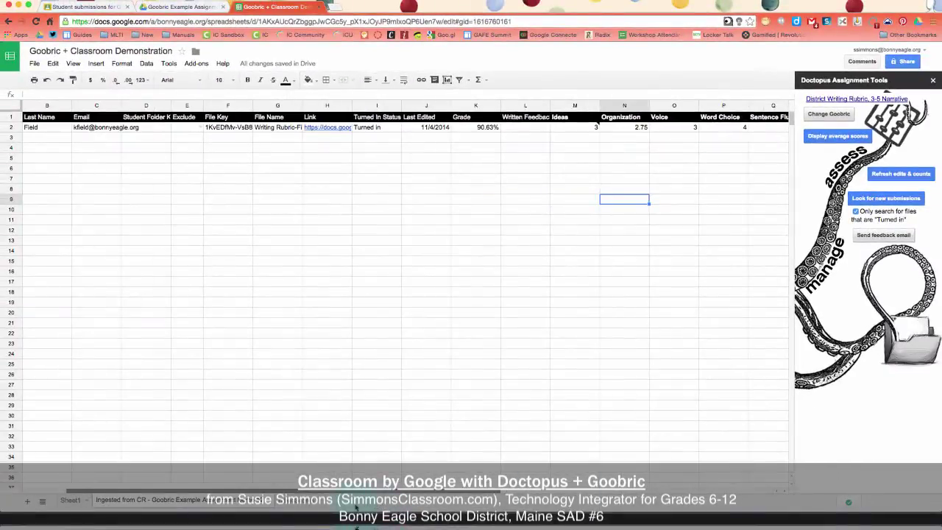
pyautogui.click(477, 199)
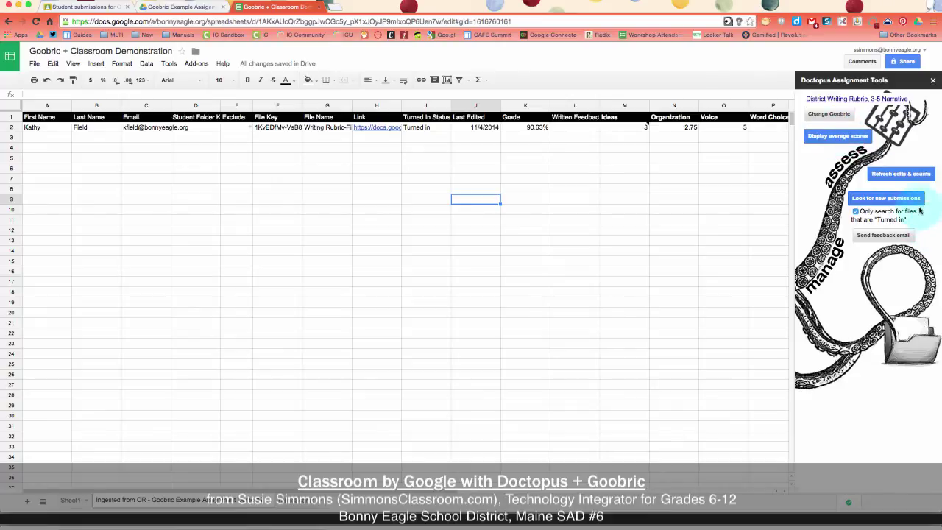
# - Run Doctopus's Refresh edits & counts, updating the row to Word Count 2604 and 1 revision
pyautogui.click(901, 174)
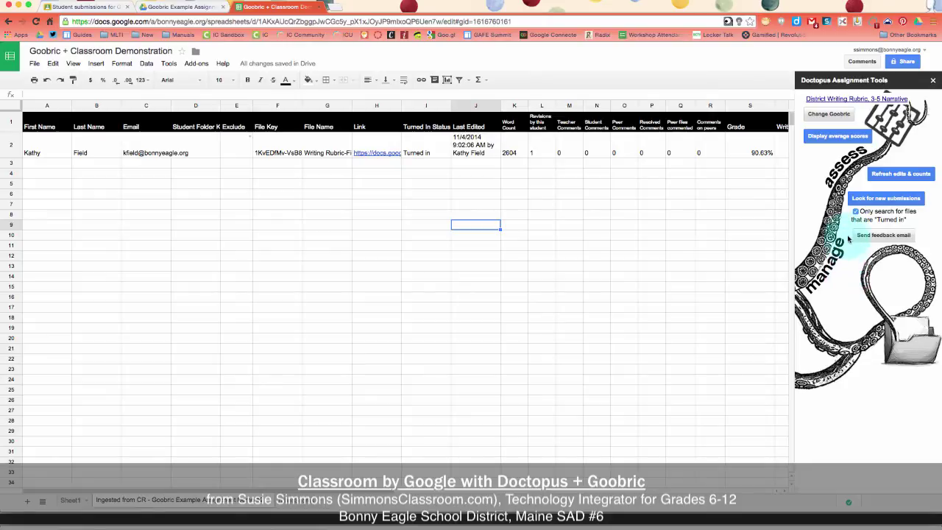
# - Run Doctopus's Look for new submissions, adding two students marked Not turned in
pyautogui.click(903, 200)
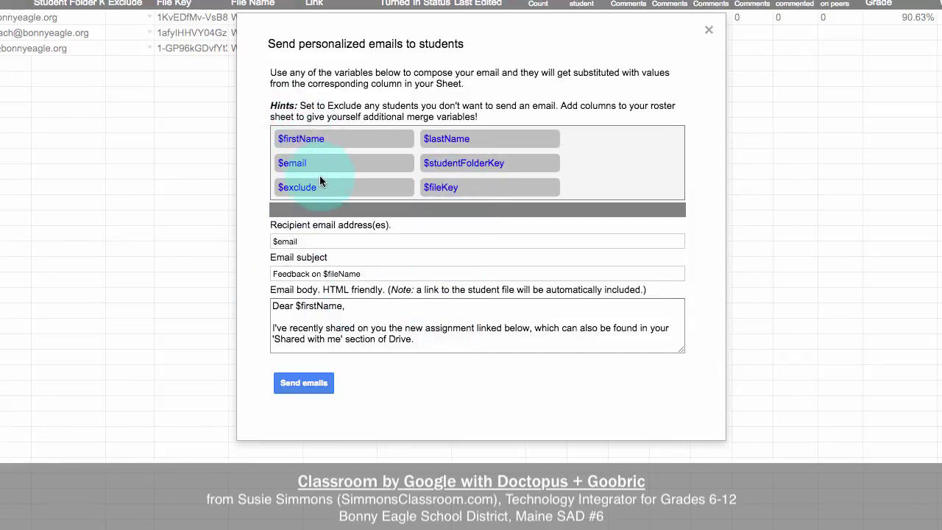
pyautogui.scroll(-3, 319, 175)
pyautogui.scroll(-6, 316, 178)
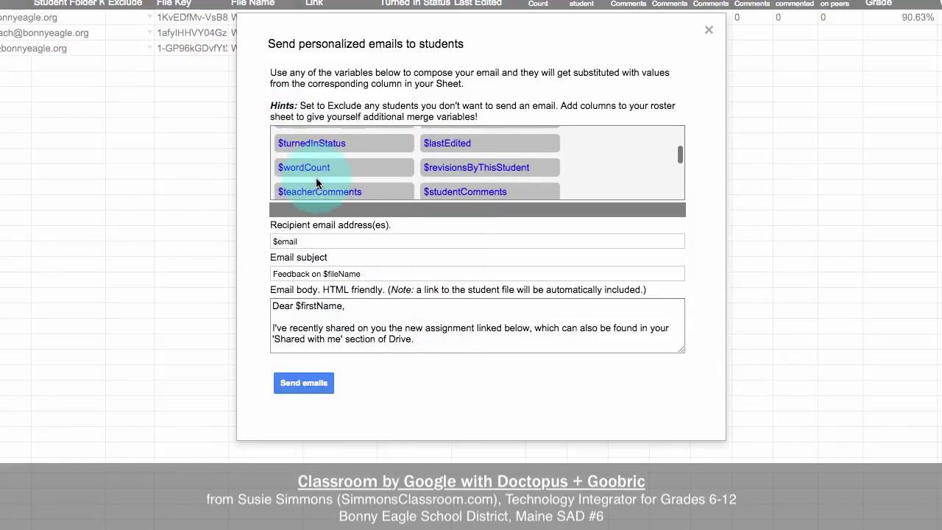
pyautogui.click(300, 241)
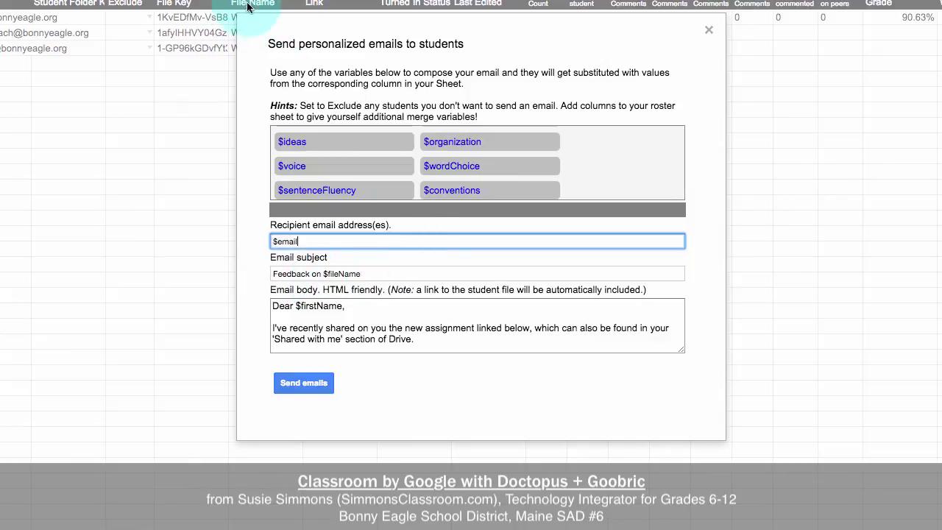
pyautogui.click(383, 318)
pyautogui.scroll(-2, 302, 314)
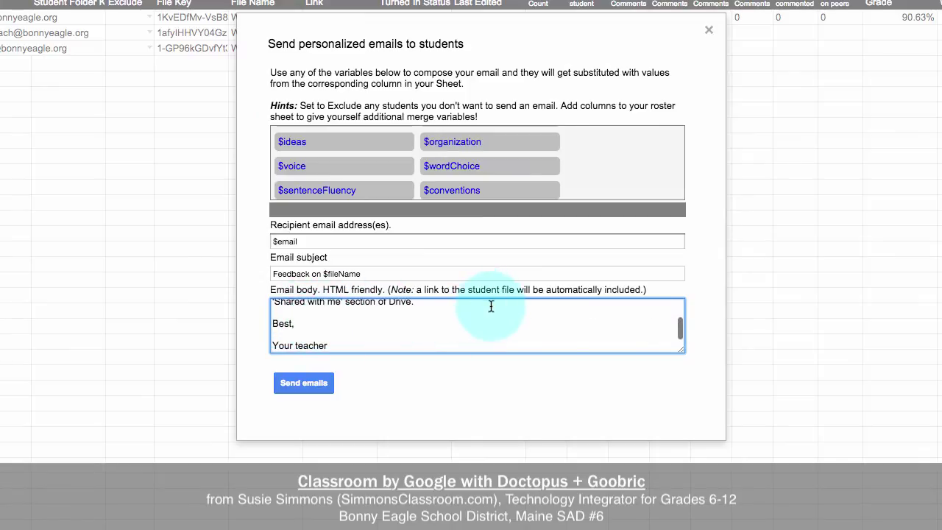
pyautogui.scroll(2, 489, 305)
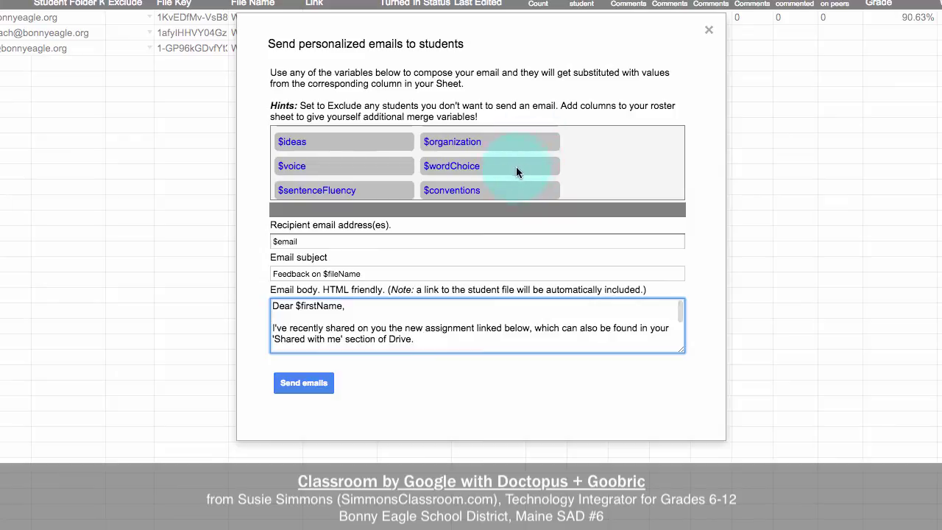
pyautogui.scroll(-1, 507, 171)
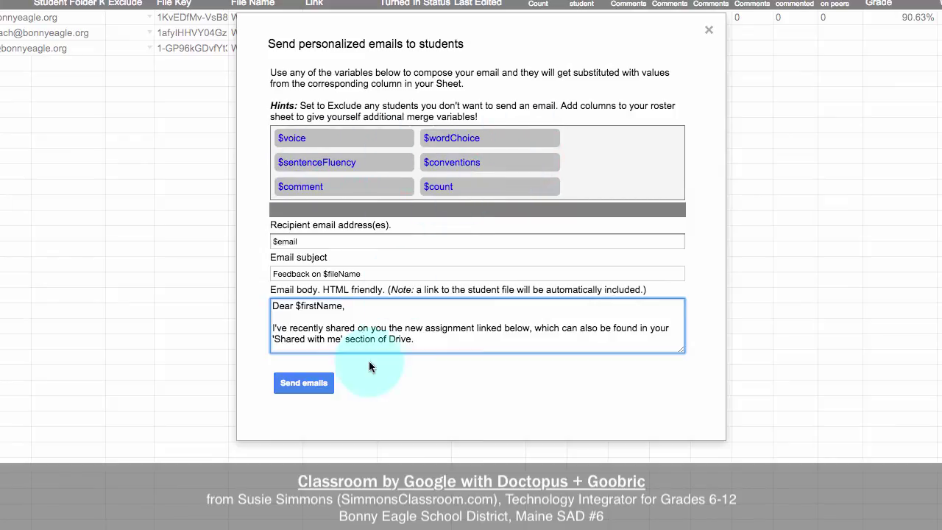
pyautogui.click(709, 32)
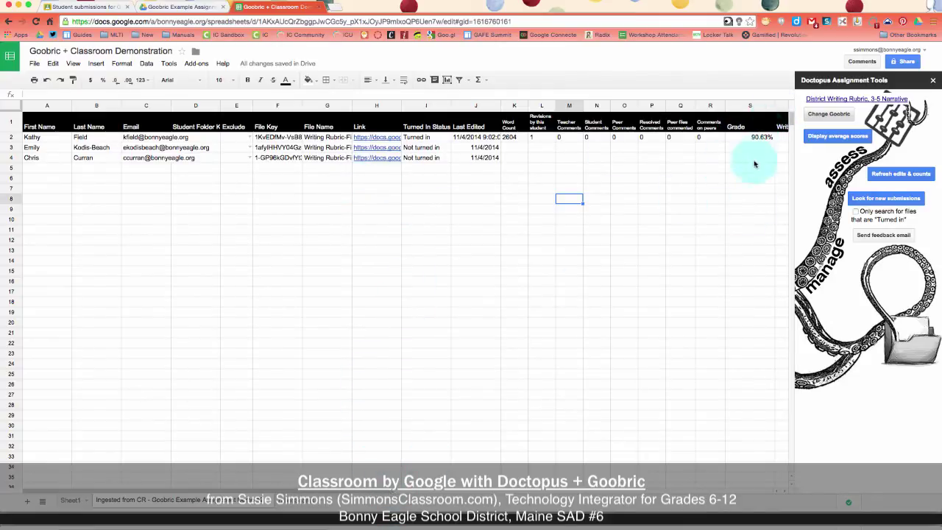
# - Switch to the Classroom status page for Goobric Example Assignment Demo #2
pyautogui.click(68, 11)
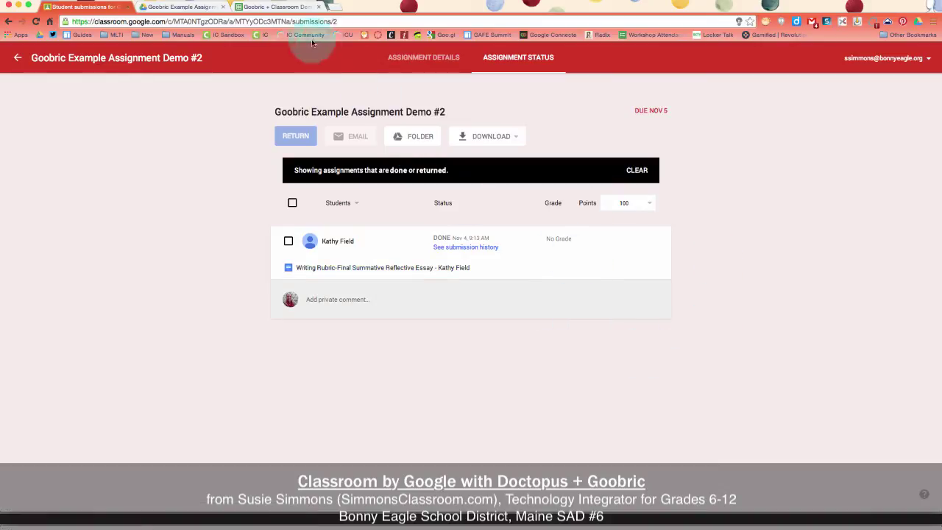
# - Compare the Classroom status page with the roster, ending on the Goobric + Classroom Demonstration sheet
pyautogui.click(276, 7)
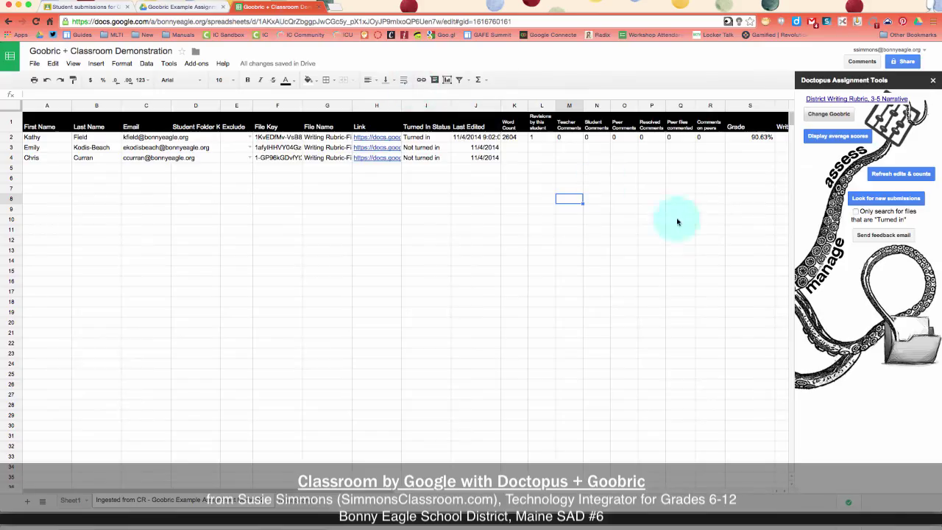
pyautogui.click(82, 9)
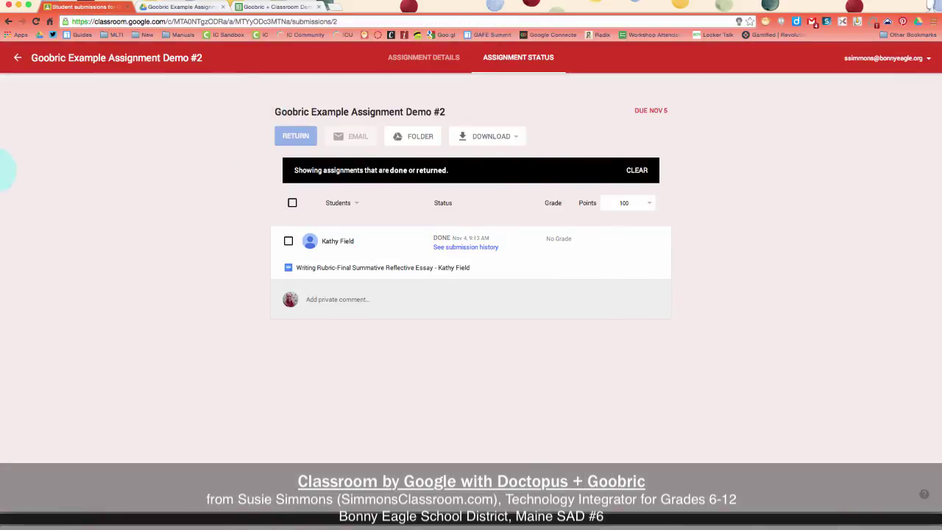
pyautogui.click(276, 7)
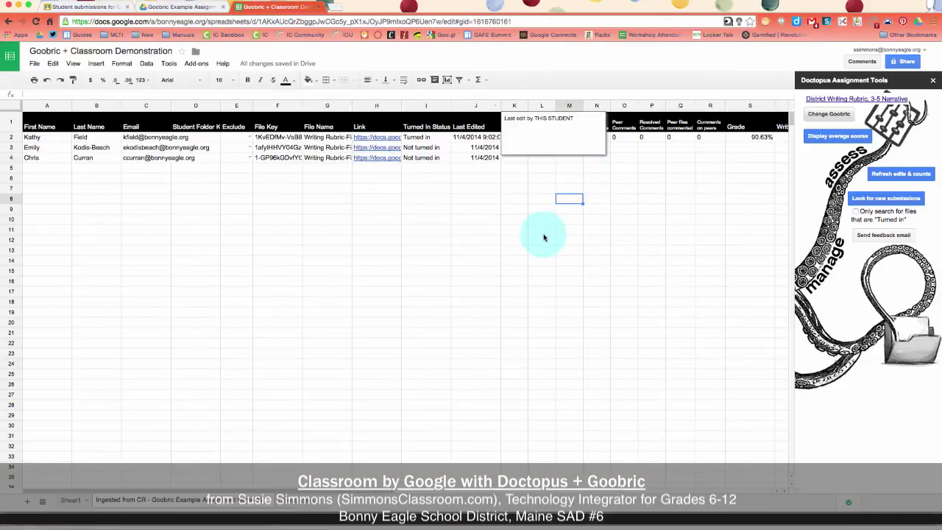